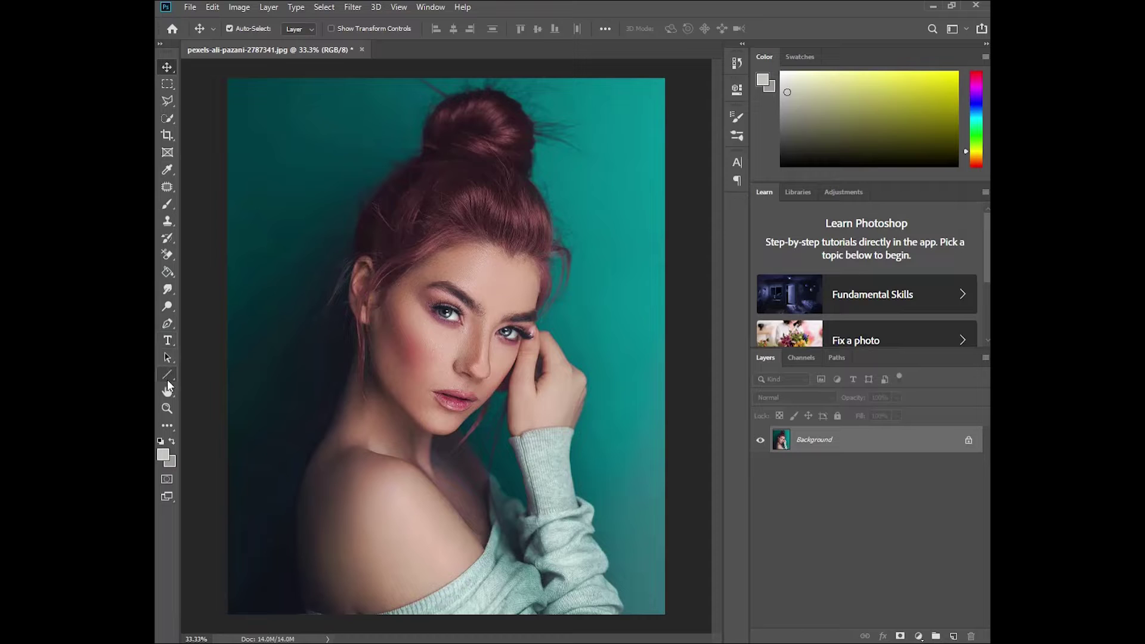
# Step: Draw a closed triangular path with the Pen tool around the woman's face, spanning from the dark background to the sleeve
pyautogui.click(168, 325)
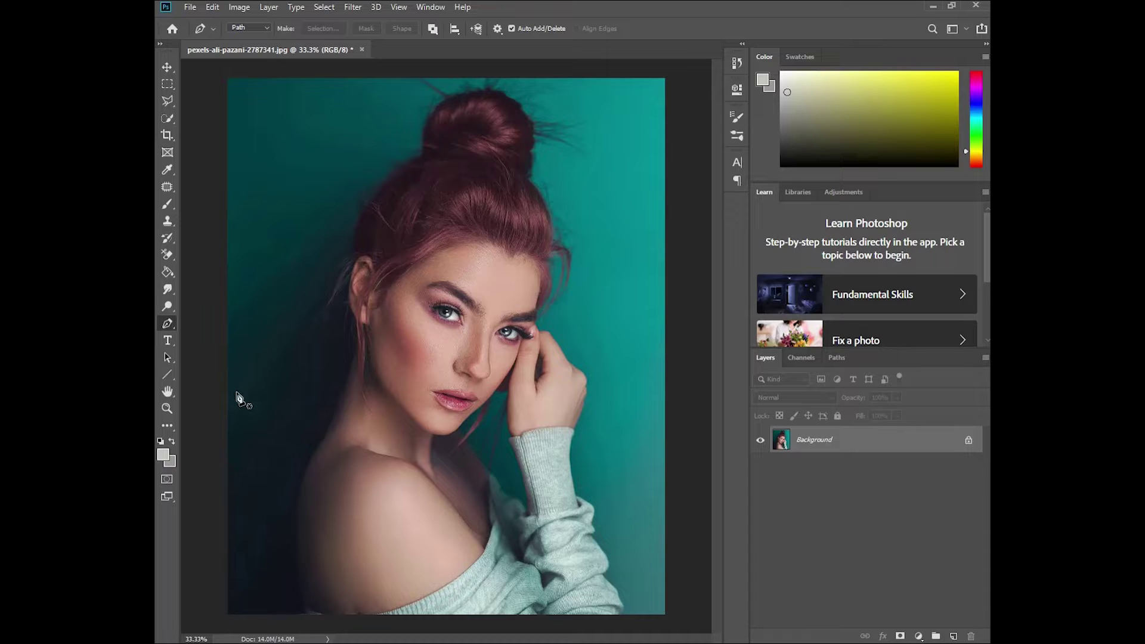
pyautogui.click(237, 392)
pyautogui.click(591, 130)
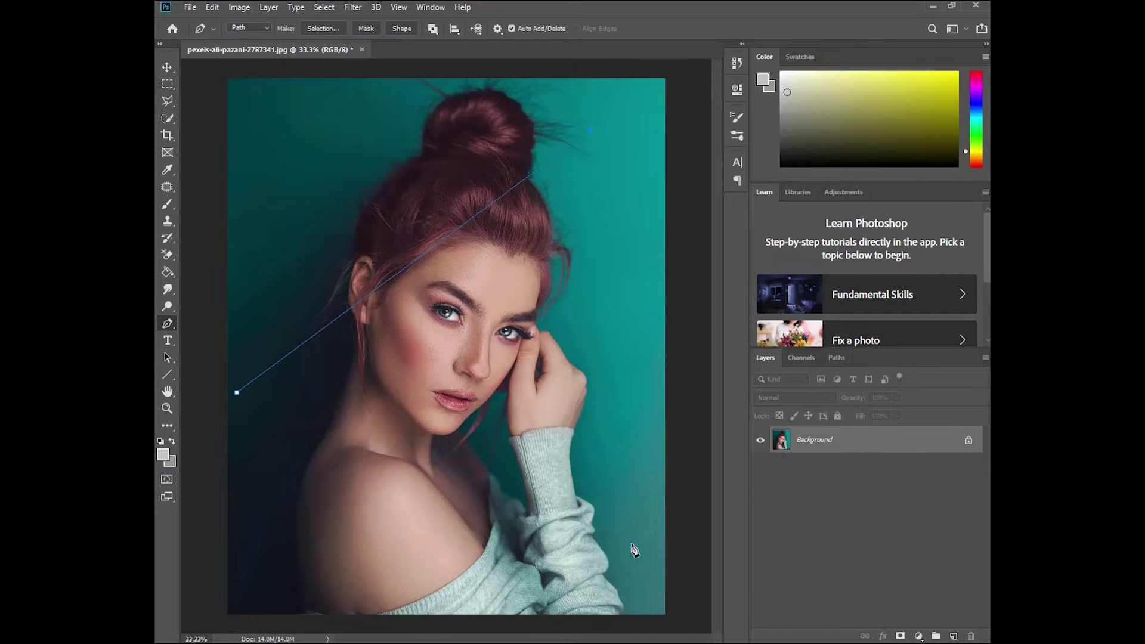
pyautogui.click(638, 556)
pyautogui.click(237, 393)
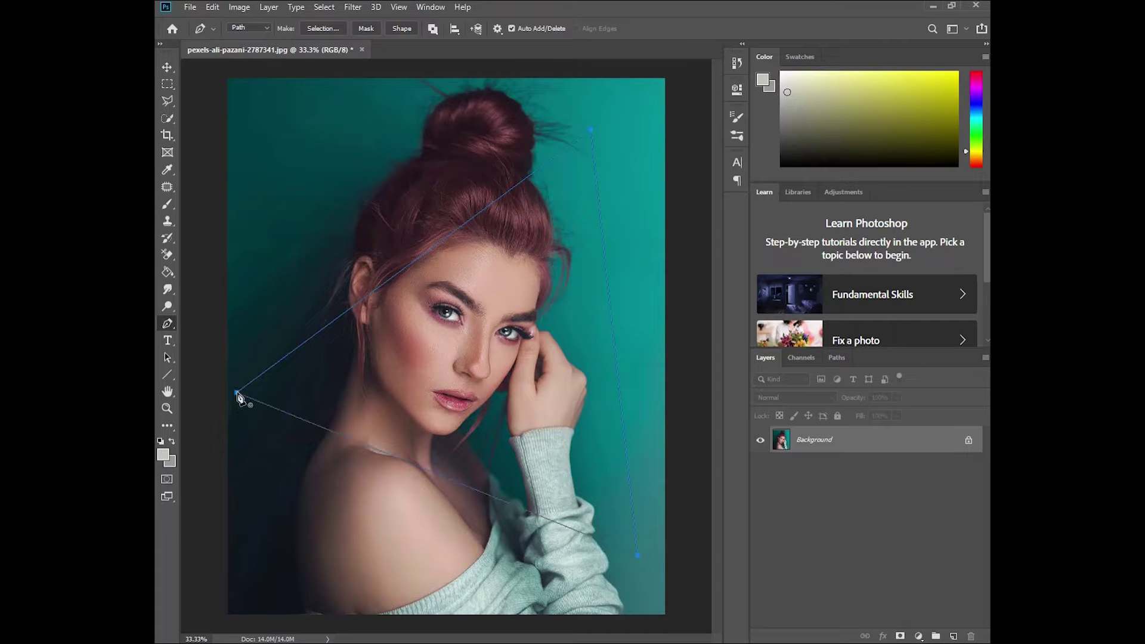
# Step: Create a new layer and stroke the triangular path on it with the Brush, simulating pressure
pyautogui.click(953, 636)
pyautogui.rightClick(433, 381)
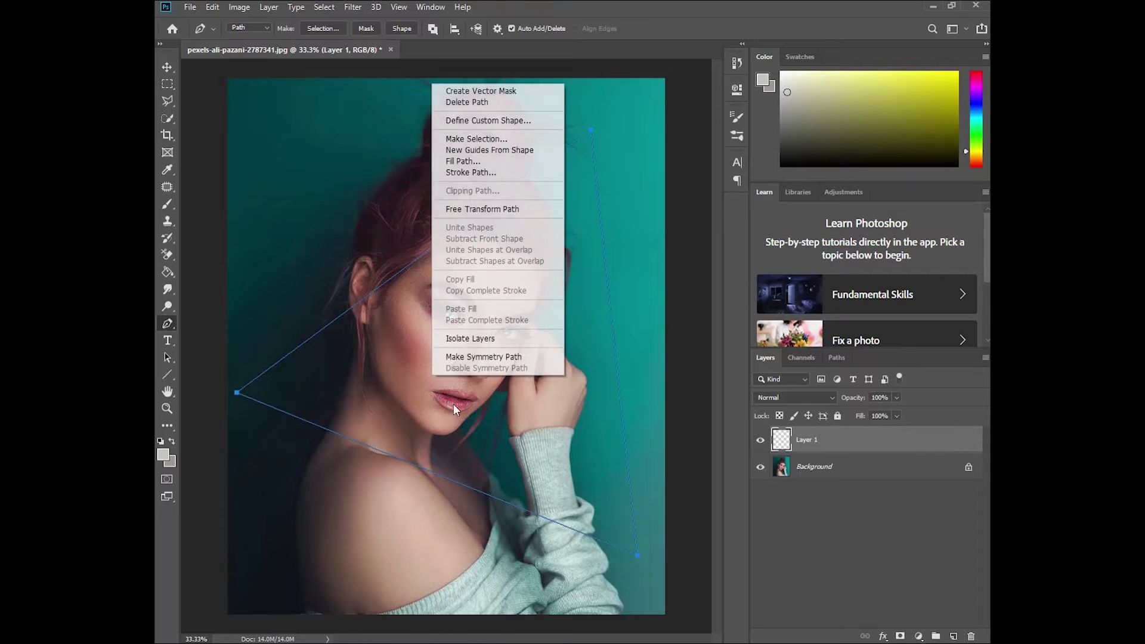
pyautogui.click(502, 175)
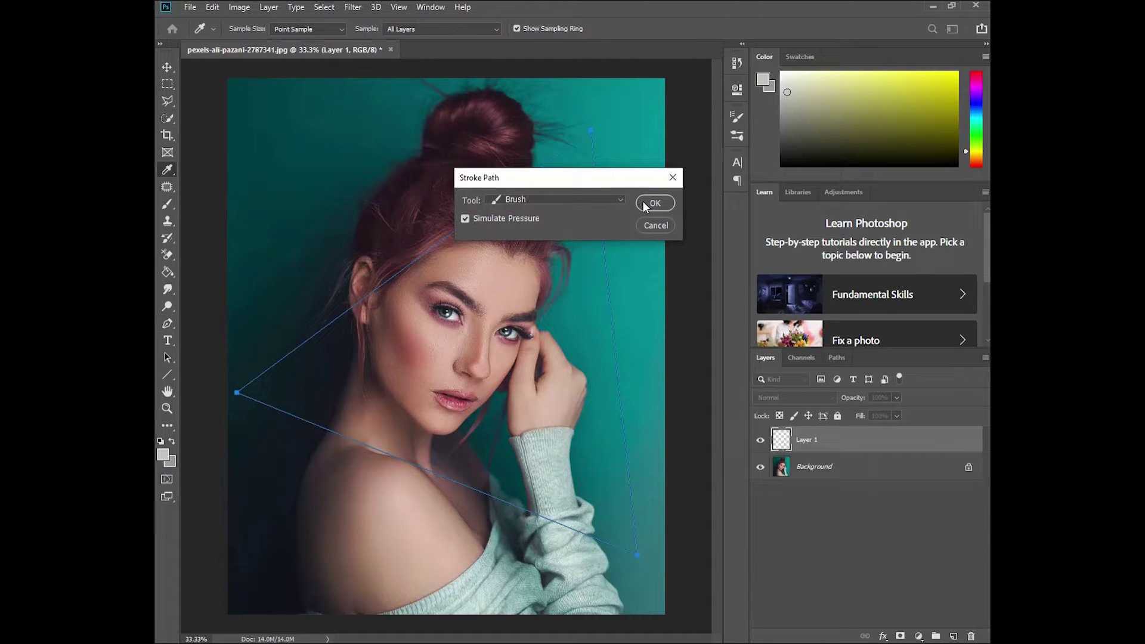
pyautogui.click(645, 205)
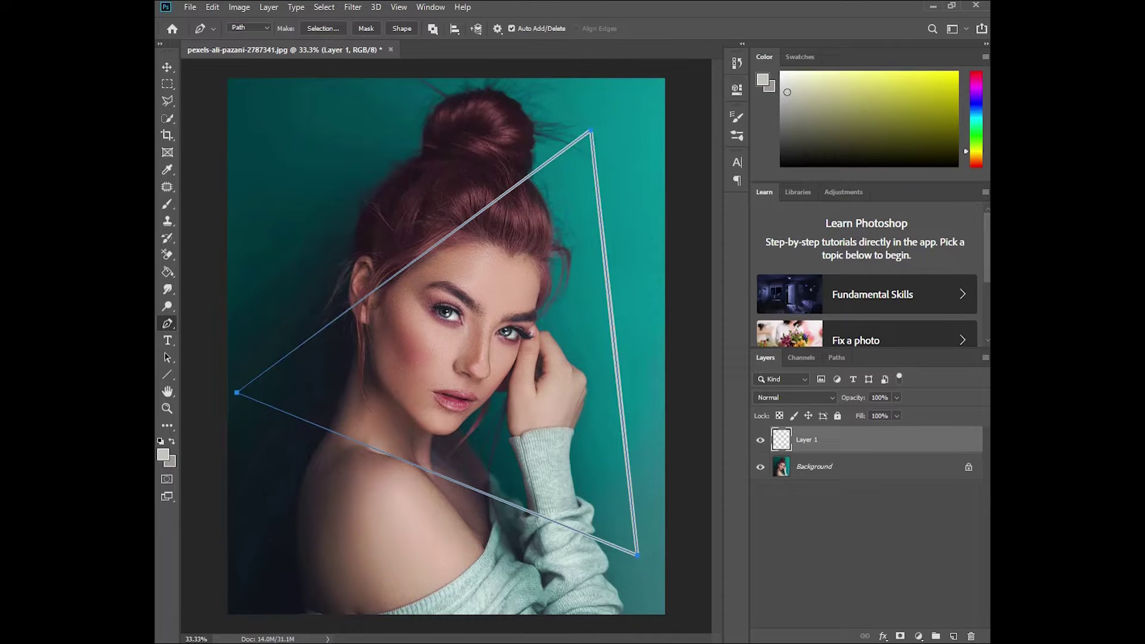
# Step: Shift the stroked triangle slightly to the left over the portrait and keep its layer selected
pyautogui.press('v')
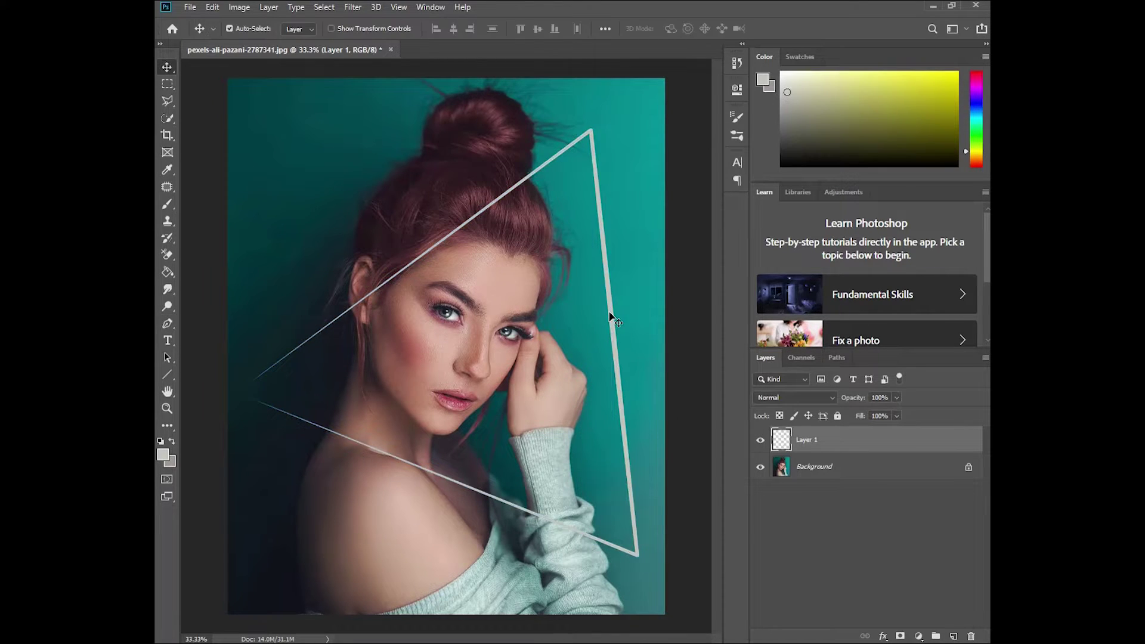
pyautogui.moveTo(610, 316)
pyautogui.mouseDown()
pyautogui.moveTo(608, 303)
pyautogui.moveTo(600, 313)
pyautogui.mouseUp()
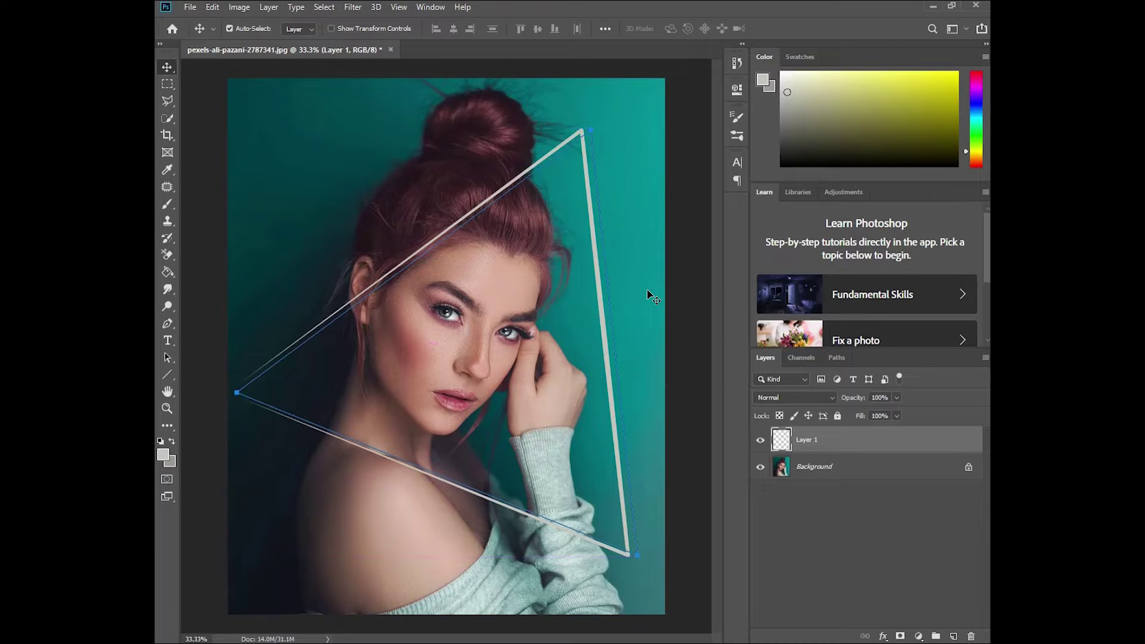
pyautogui.click(686, 417)
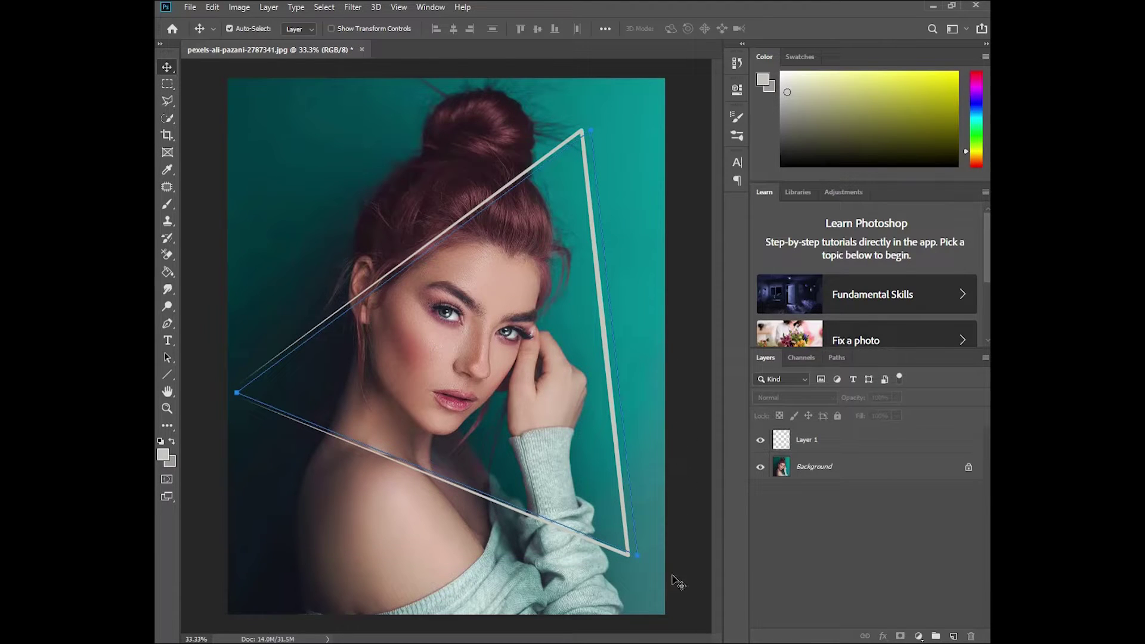
pyautogui.click(623, 507)
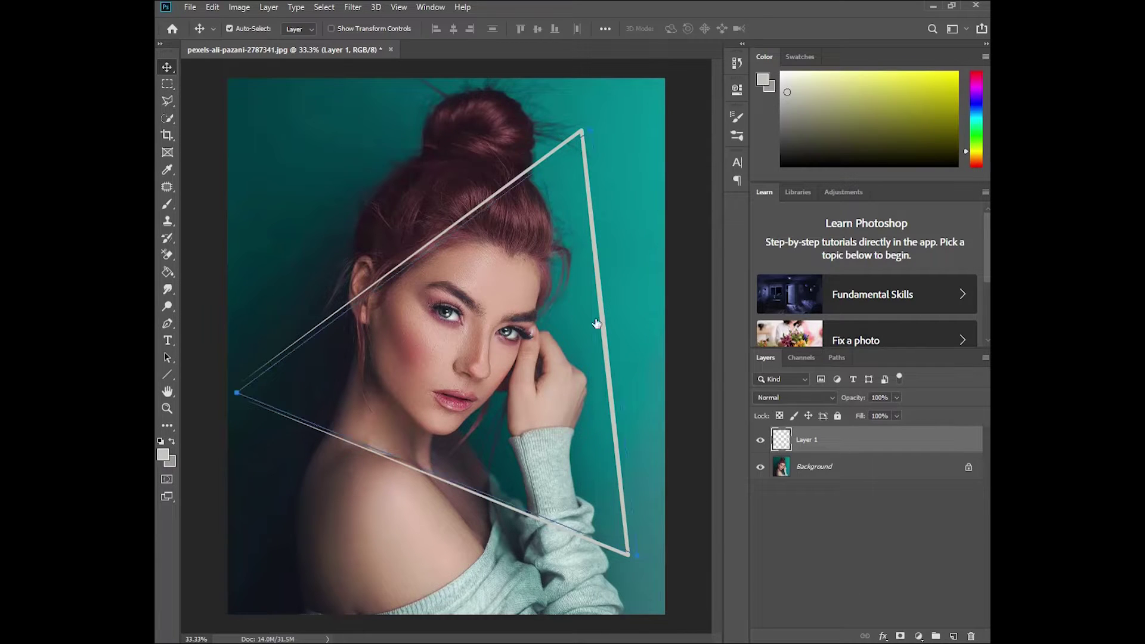
# Step: Add a magenta Color Overlay and a white, center-sourced Inner Glow to the triangle layer's style
pyautogui.doubleClick(835, 444)
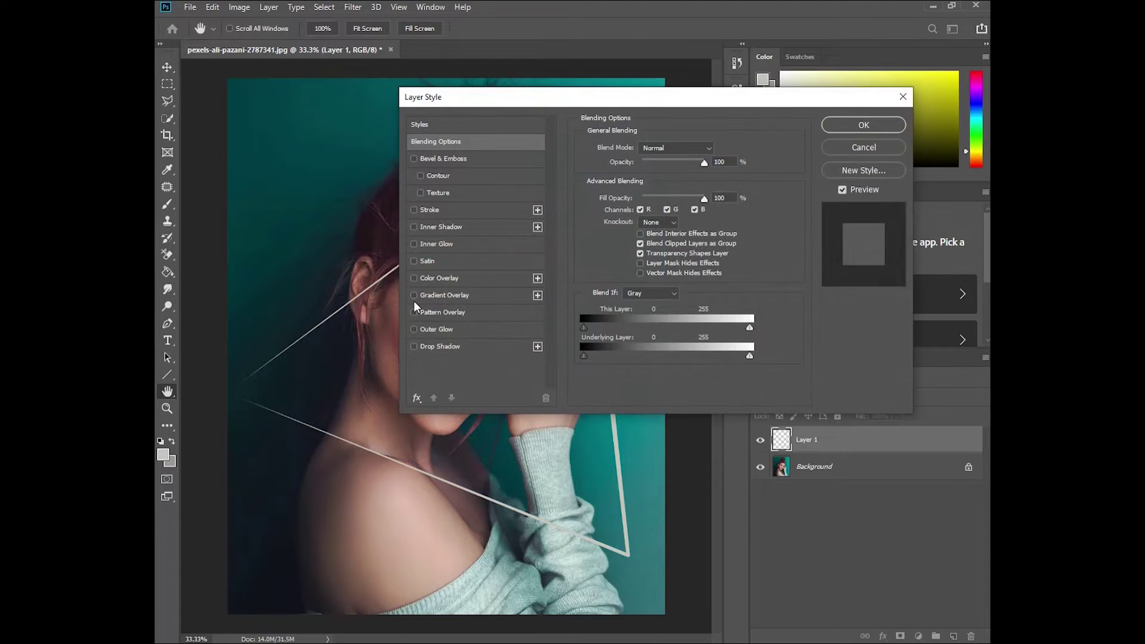
pyautogui.click(414, 275)
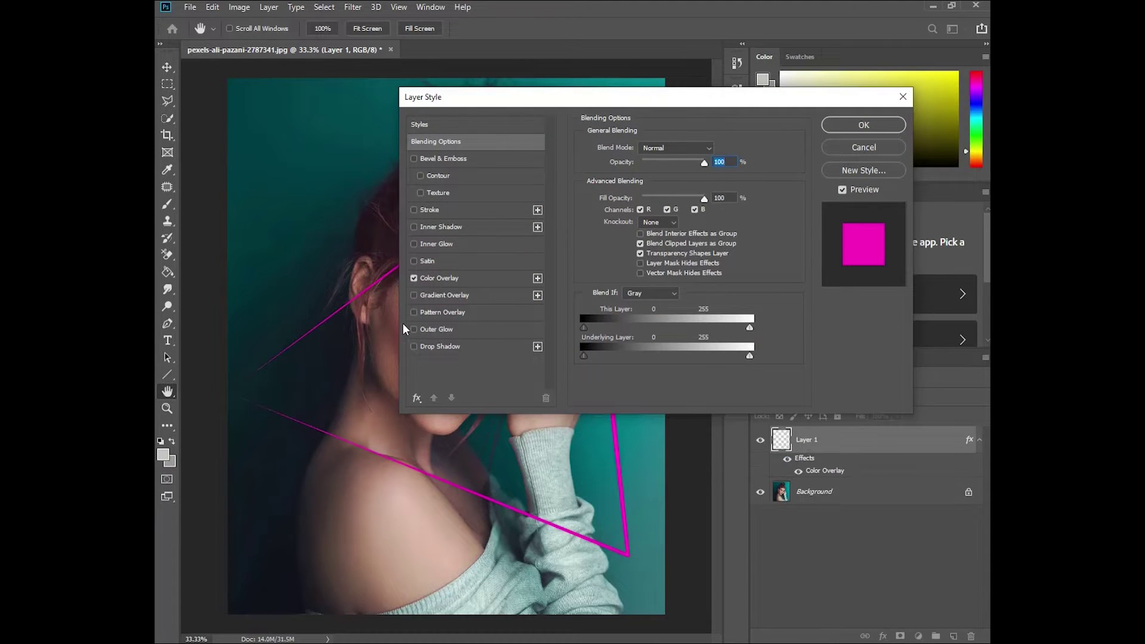
pyautogui.click(436, 244)
pyautogui.click(653, 318)
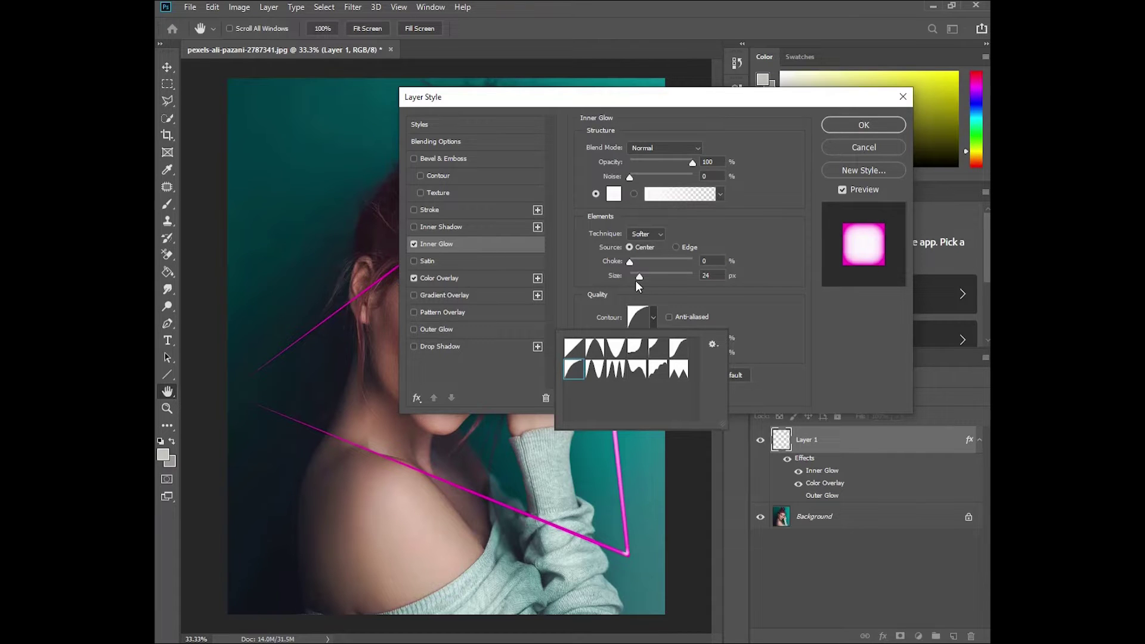
# Step: Fine-tune the Inner Glow size to about 6 px so the triangle's core turns white
pyautogui.moveTo(639, 276)
pyautogui.mouseDown()
pyautogui.moveTo(647, 281)
pyautogui.moveTo(629, 279)
pyautogui.mouseUp()
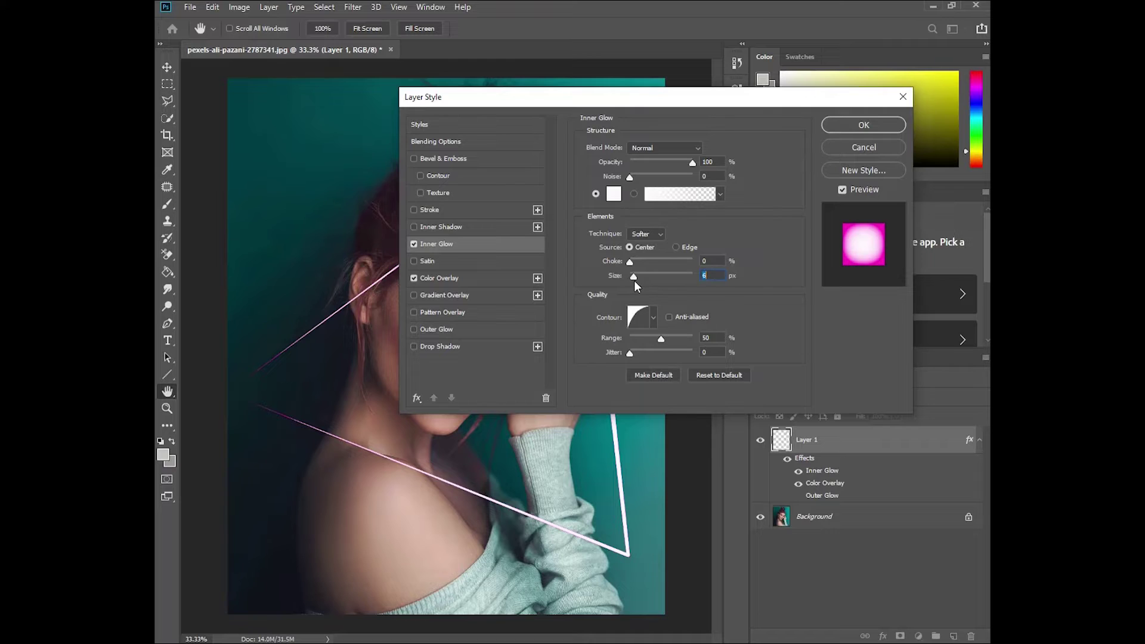
pyautogui.moveTo(635, 282); pyautogui.dragTo(638, 283)
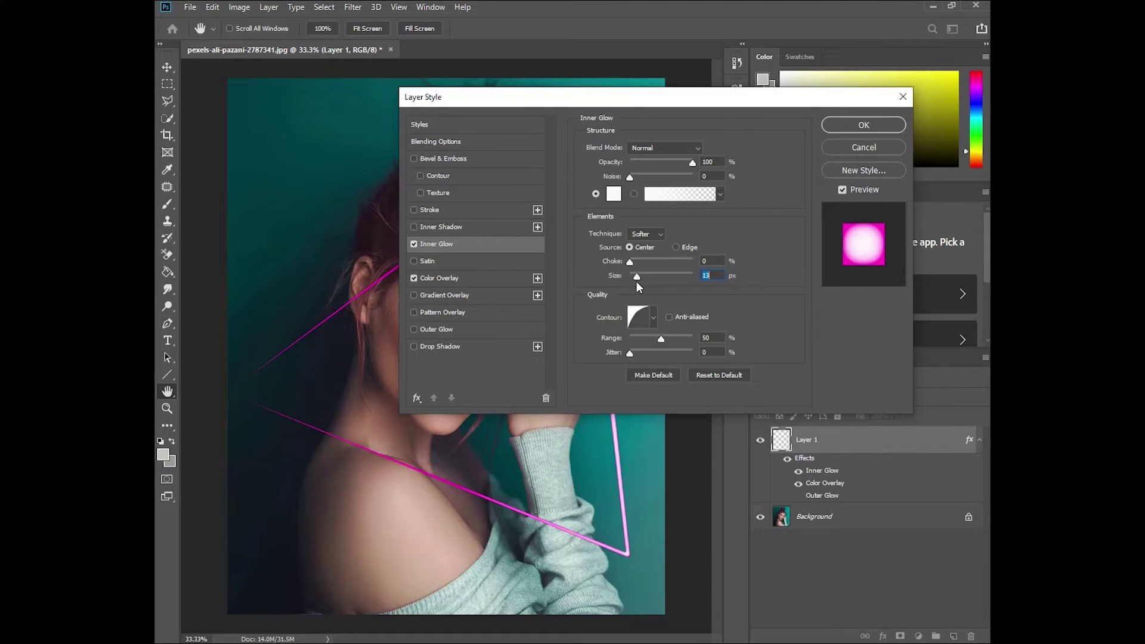
pyautogui.press('Down')
pyautogui.press('Down')
pyautogui.press('Down')
pyautogui.press('Down')
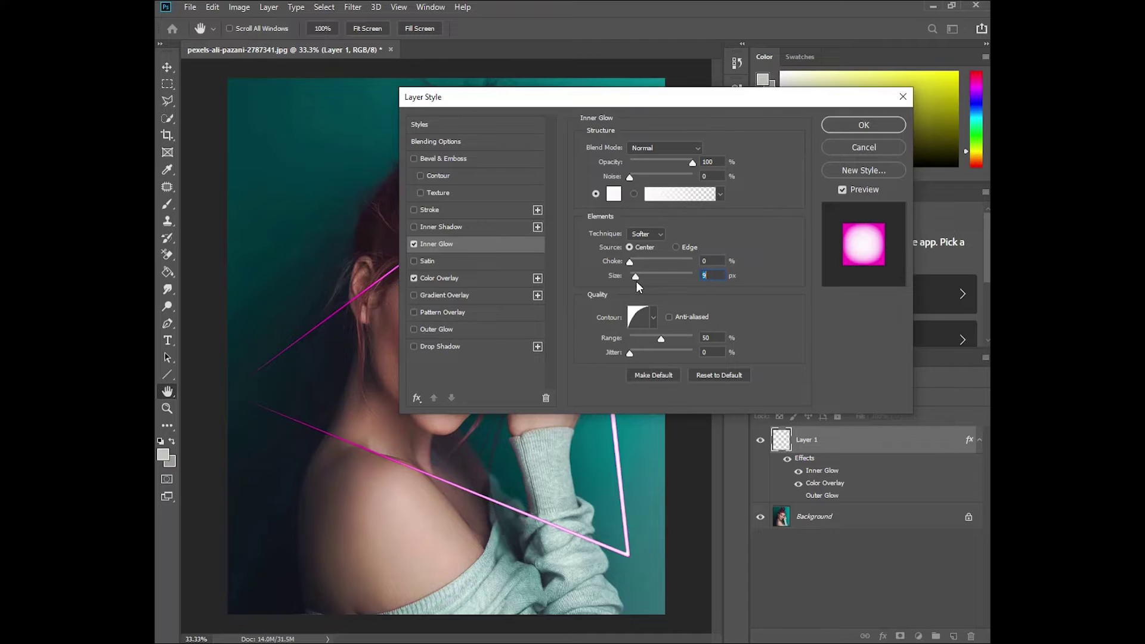
pyautogui.moveTo(636, 281); pyautogui.dragTo(631, 281)
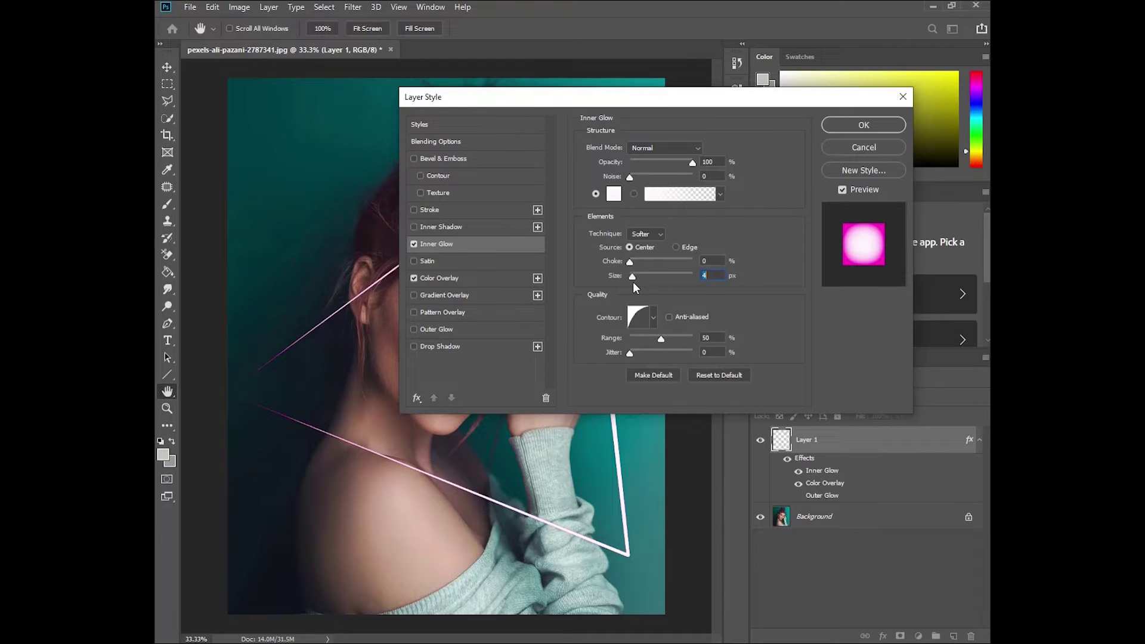
pyautogui.moveTo(634, 283); pyautogui.dragTo(635, 281)
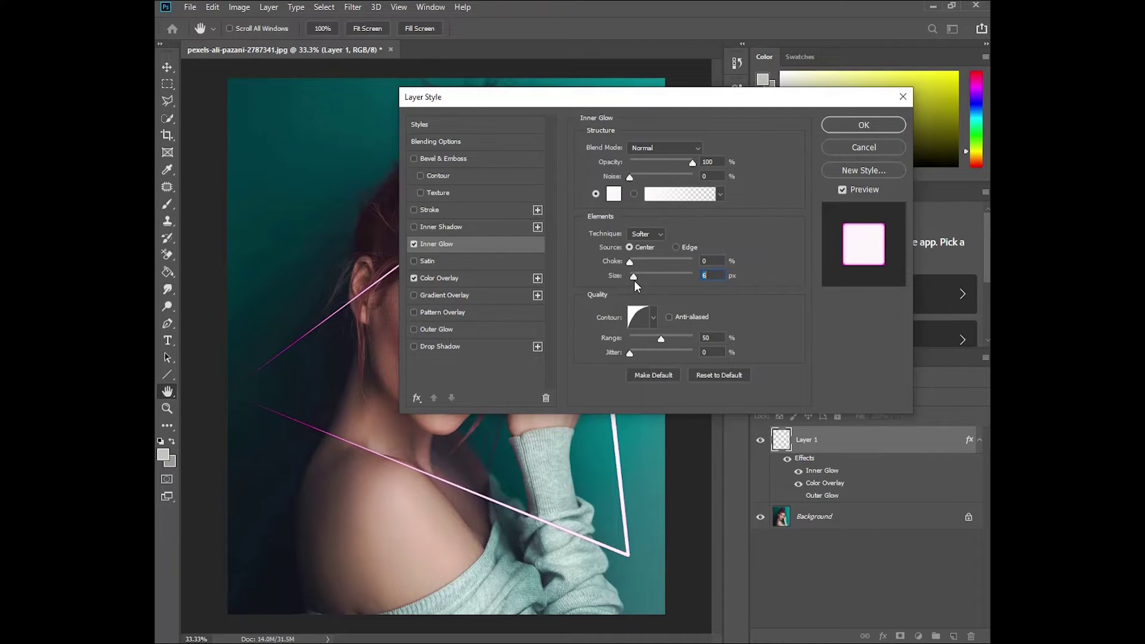
pyautogui.press('Up')
# Step: Enable an Outer Glow on the triangle layer and give it a fully saturated magenta color
pyautogui.click(414, 329)
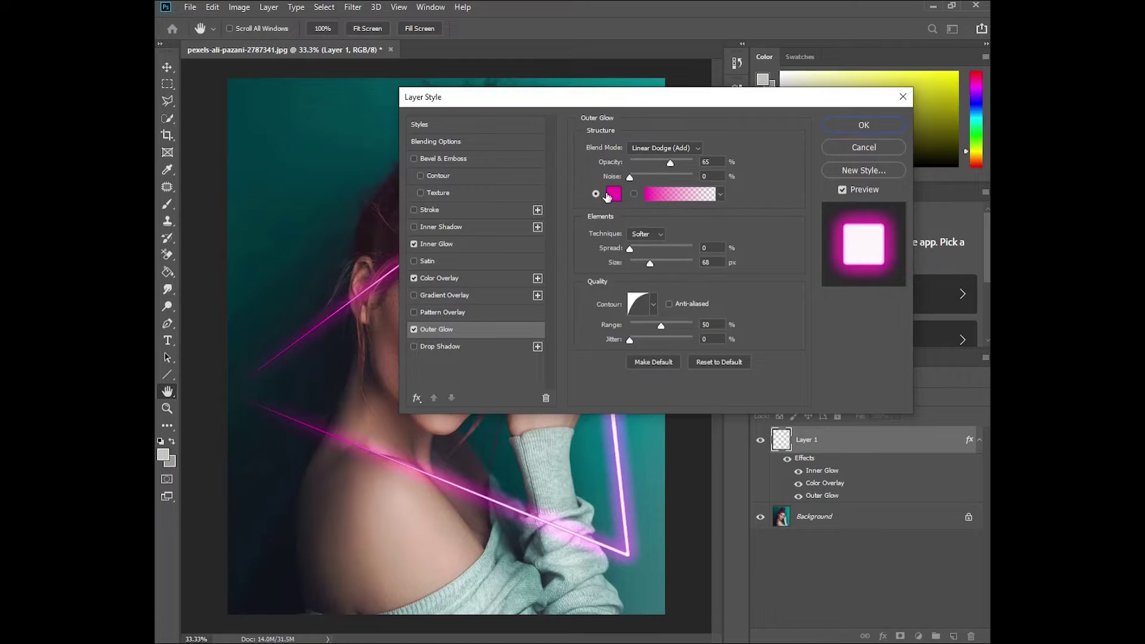
pyautogui.click(614, 197)
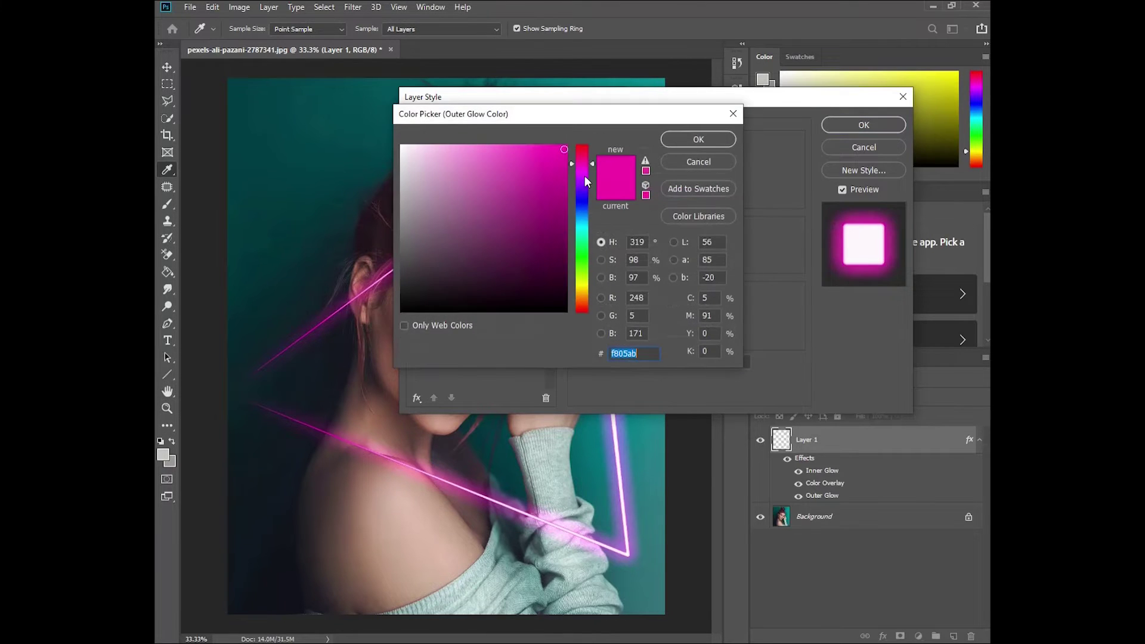
pyautogui.click(568, 145)
pyautogui.click(670, 139)
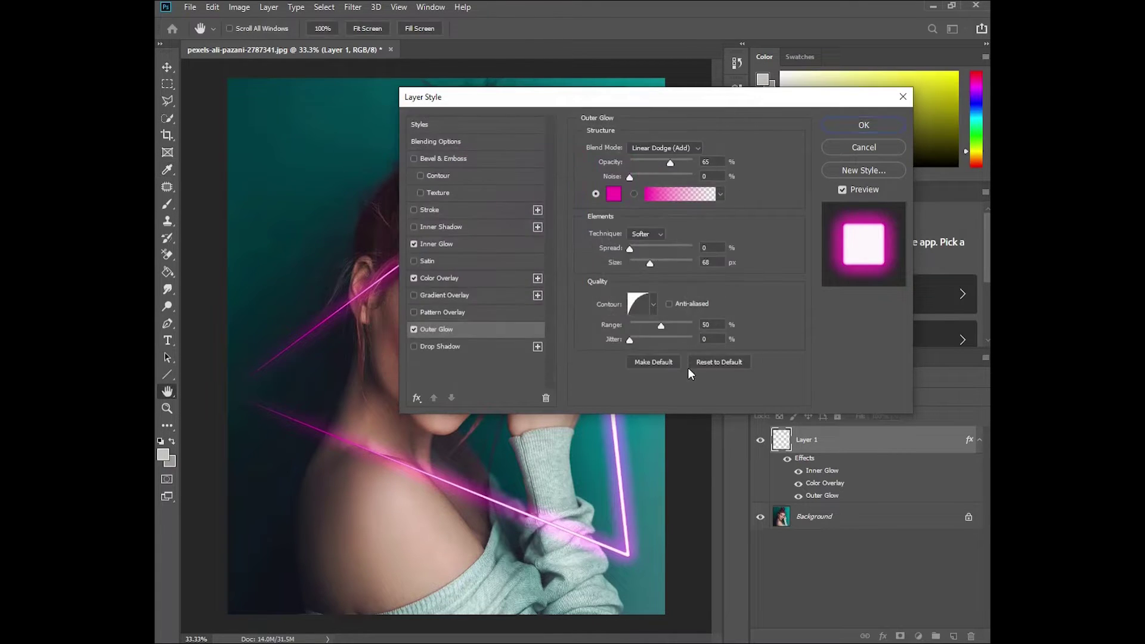
# Step: Set the Outer Glow's blend mode to Linear Dodge (Add) and its opacity to about 47%
pyautogui.click(681, 148)
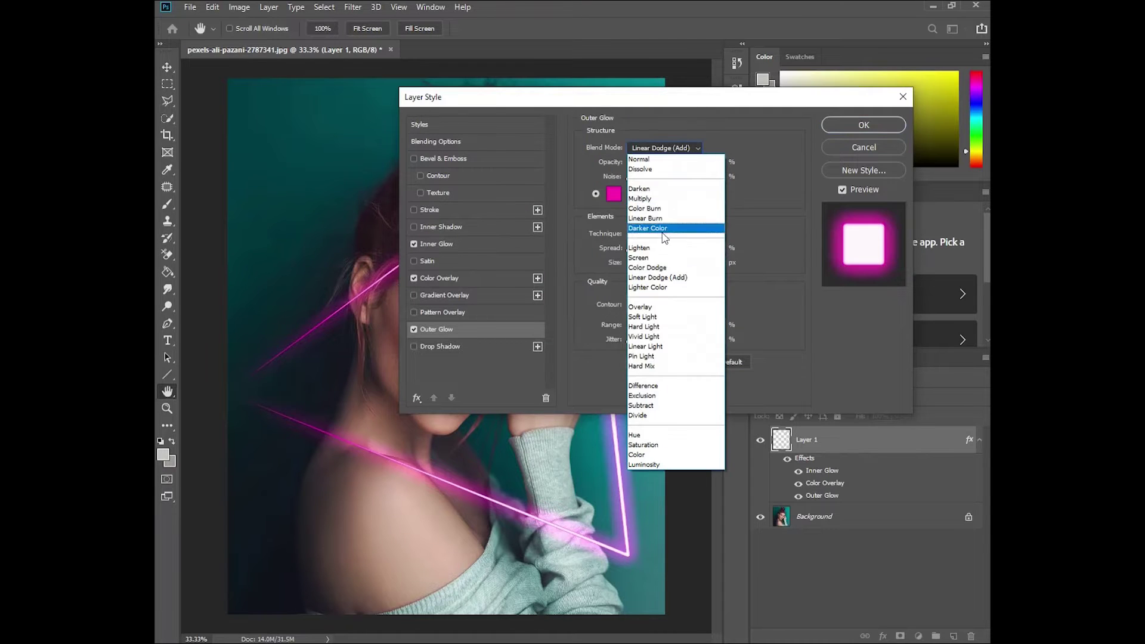
pyautogui.click(662, 277)
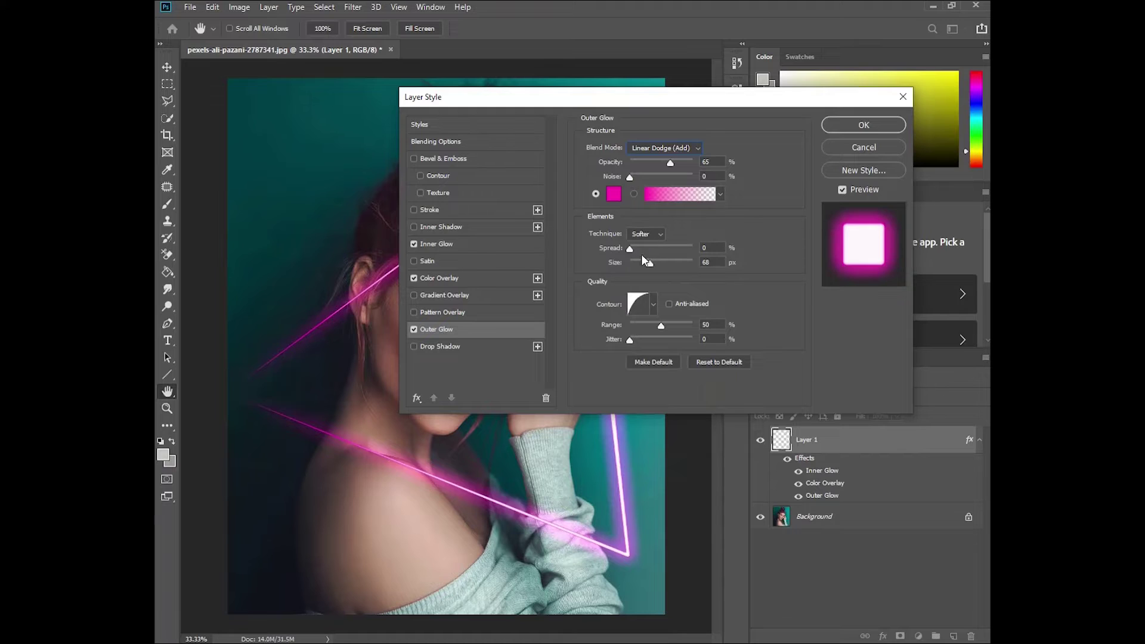
pyautogui.moveTo(670, 163)
pyautogui.mouseDown()
pyautogui.moveTo(692, 163)
pyautogui.moveTo(667, 169)
pyautogui.mouseUp()
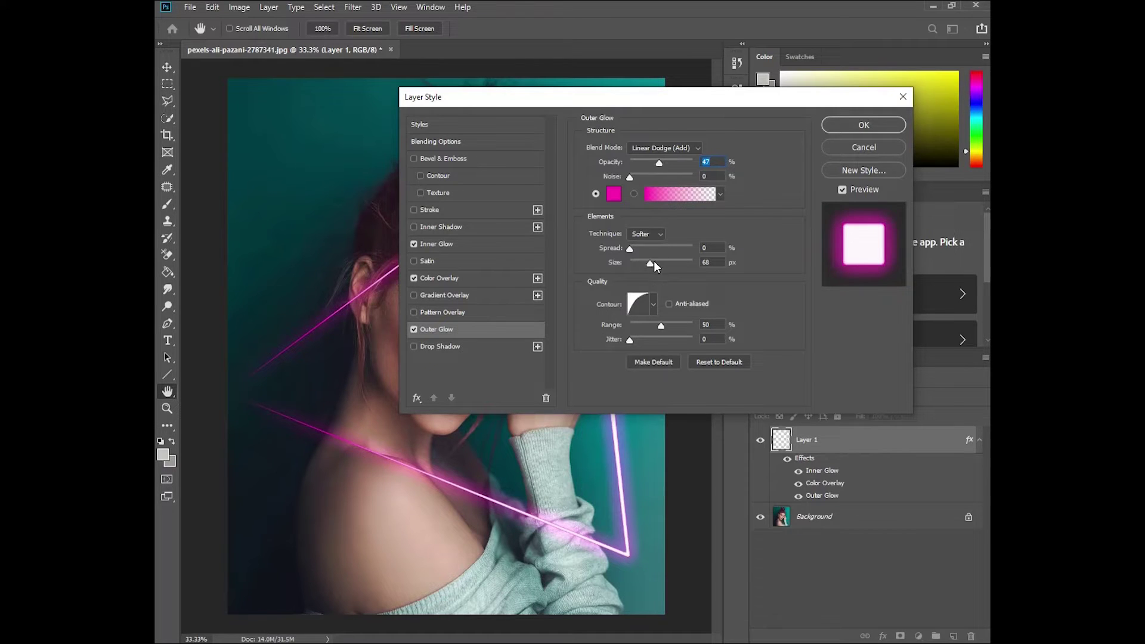
# Step: Add a magenta Linear Dodge (Add) Drop Shadow with 100% opacity and 250 px size, and apply the layer style
pyautogui.click(420, 346)
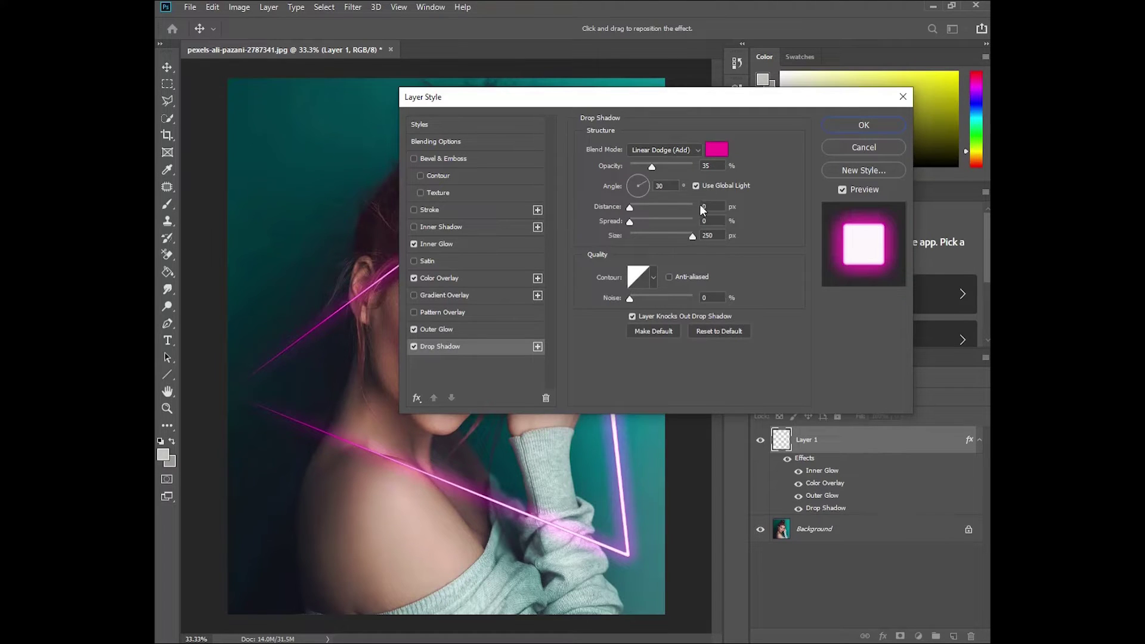
pyautogui.click(693, 238)
pyautogui.moveTo(653, 169); pyautogui.dragTo(654, 167)
pyautogui.moveTo(672, 163); pyautogui.dragTo(697, 167)
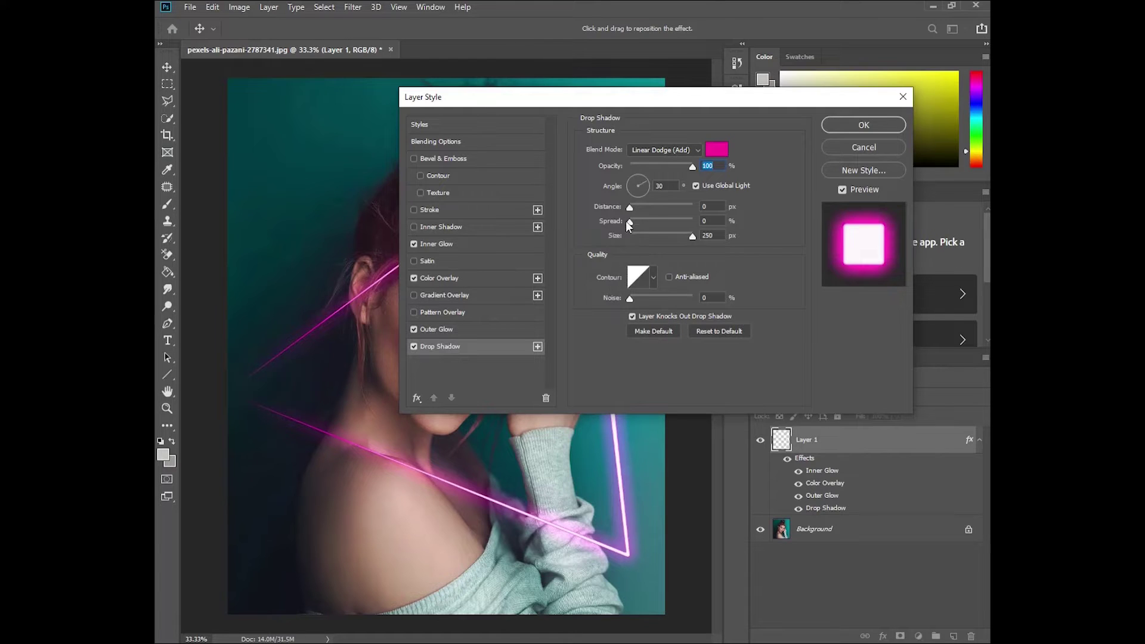
pyautogui.moveTo(631, 221)
pyautogui.mouseDown()
pyautogui.moveTo(655, 221)
pyautogui.moveTo(631, 219)
pyautogui.mouseUp()
pyautogui.click(865, 123)
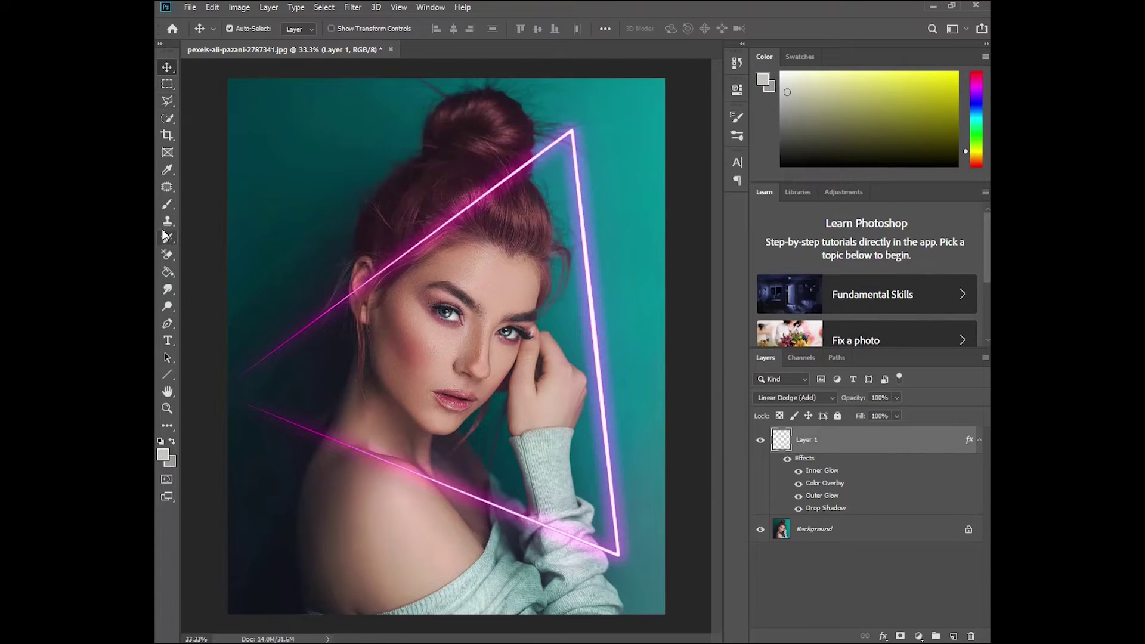
# Step: Configure the Brush tool with 0% hardness and a size of 417 px
pyautogui.click(168, 203)
pyautogui.click(237, 27)
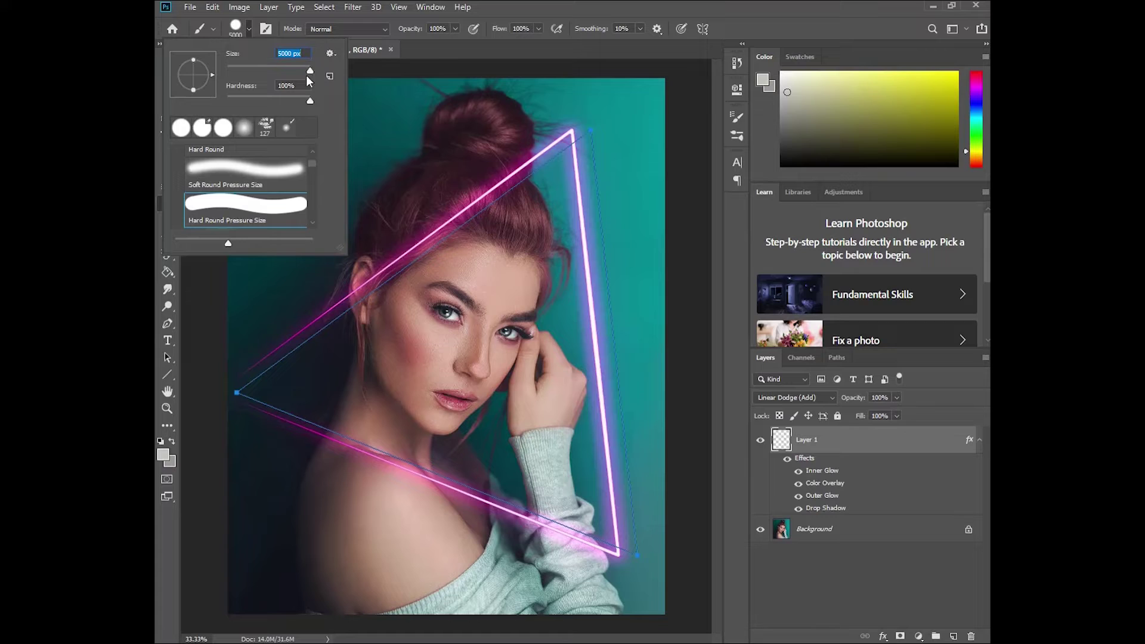
pyautogui.moveTo(307, 102); pyautogui.dragTo(216, 118)
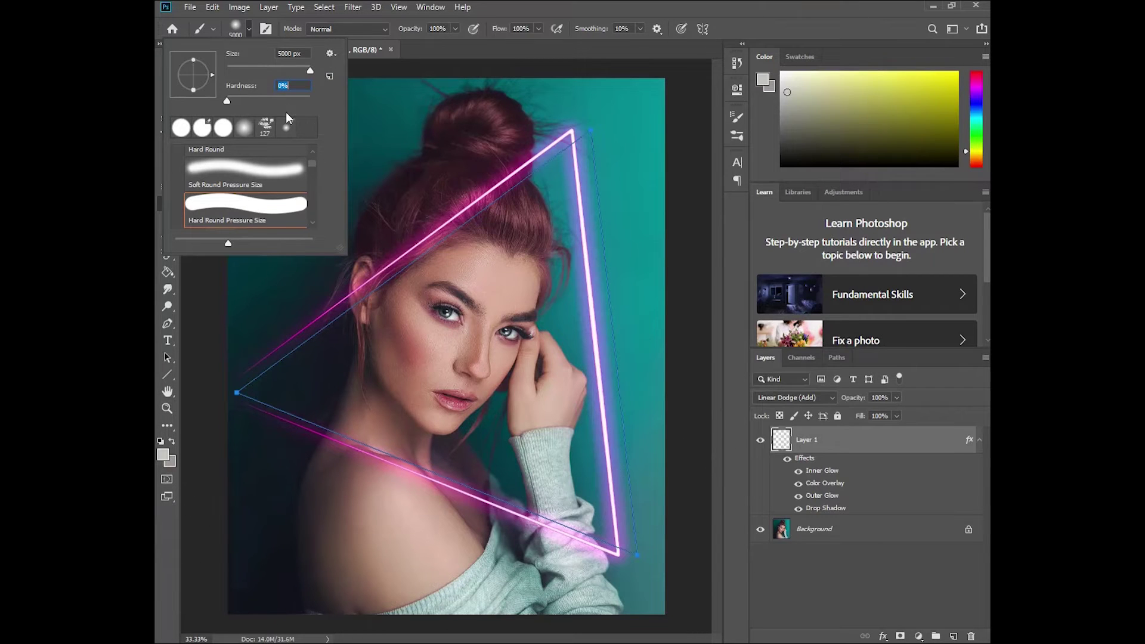
pyautogui.moveTo(310, 70)
pyautogui.mouseDown()
pyautogui.moveTo(265, 72)
pyautogui.moveTo(314, 73)
pyautogui.moveTo(302, 72)
pyautogui.mouseUp()
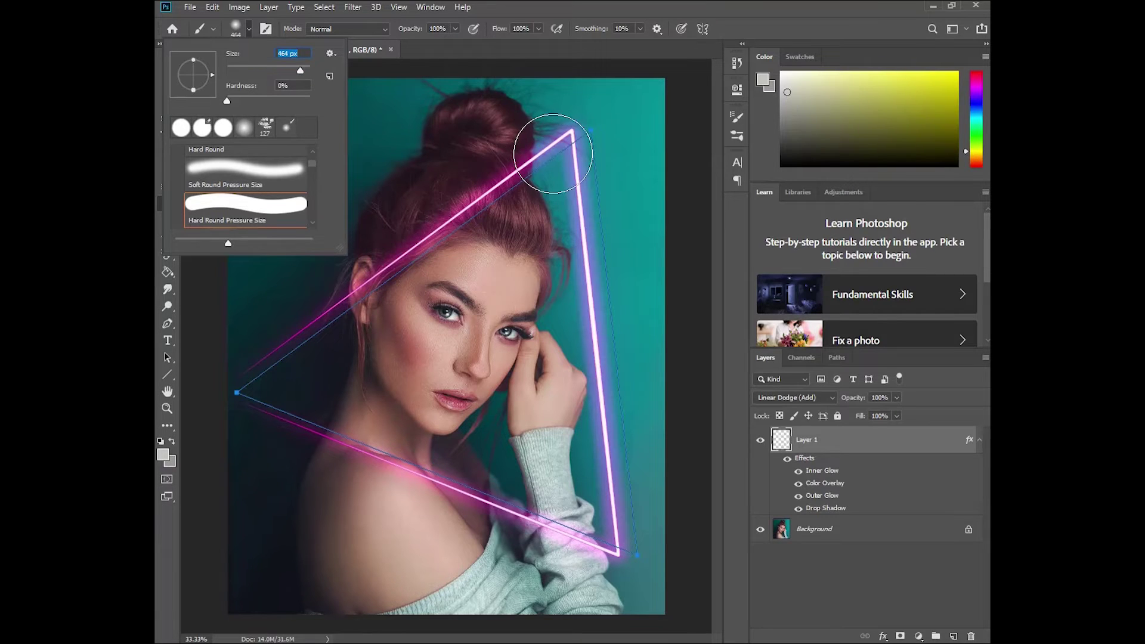
pyautogui.moveTo(303, 73); pyautogui.dragTo(298, 72)
pyautogui.click(432, 45)
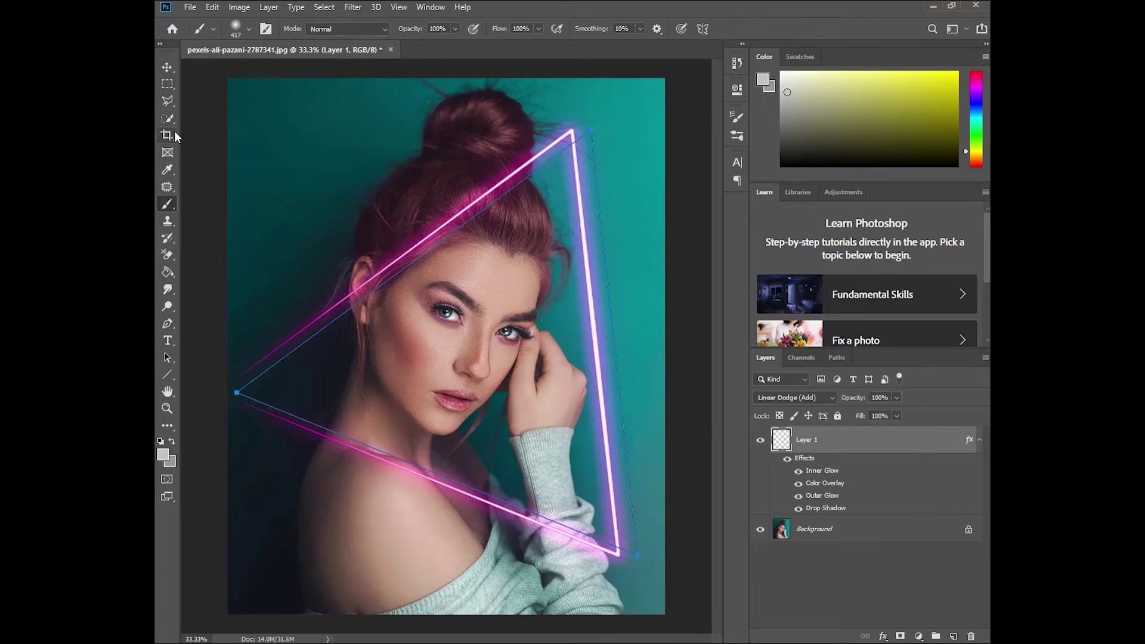
# Step: Draw a closed triangular path with the Pen tool, following the corners of the neon triangle
pyautogui.click(167, 323)
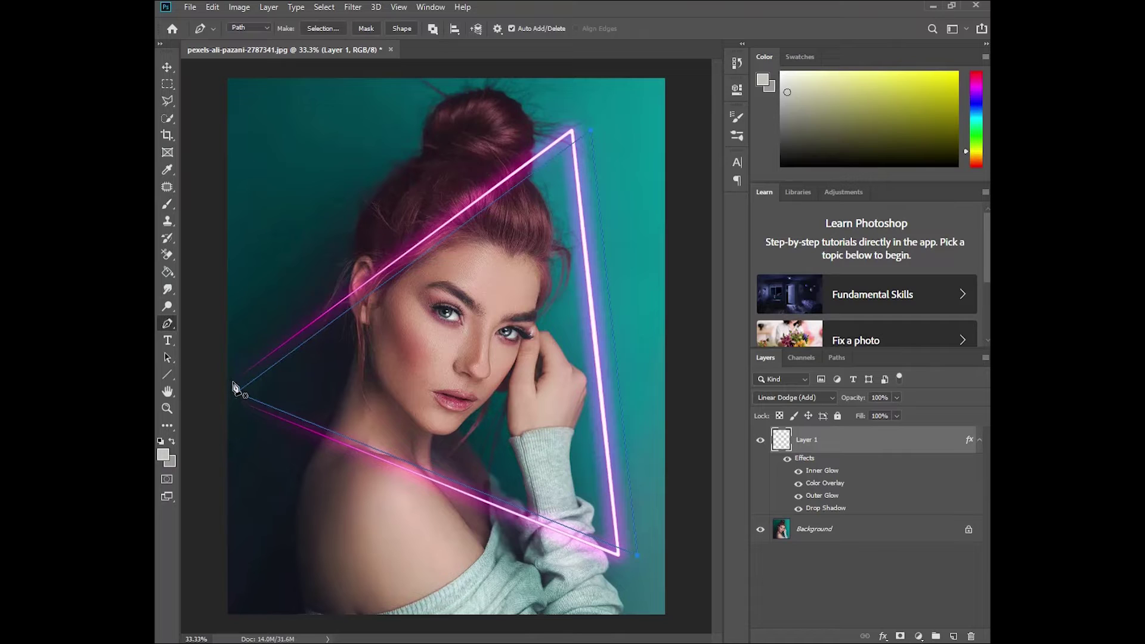
pyautogui.click(236, 380)
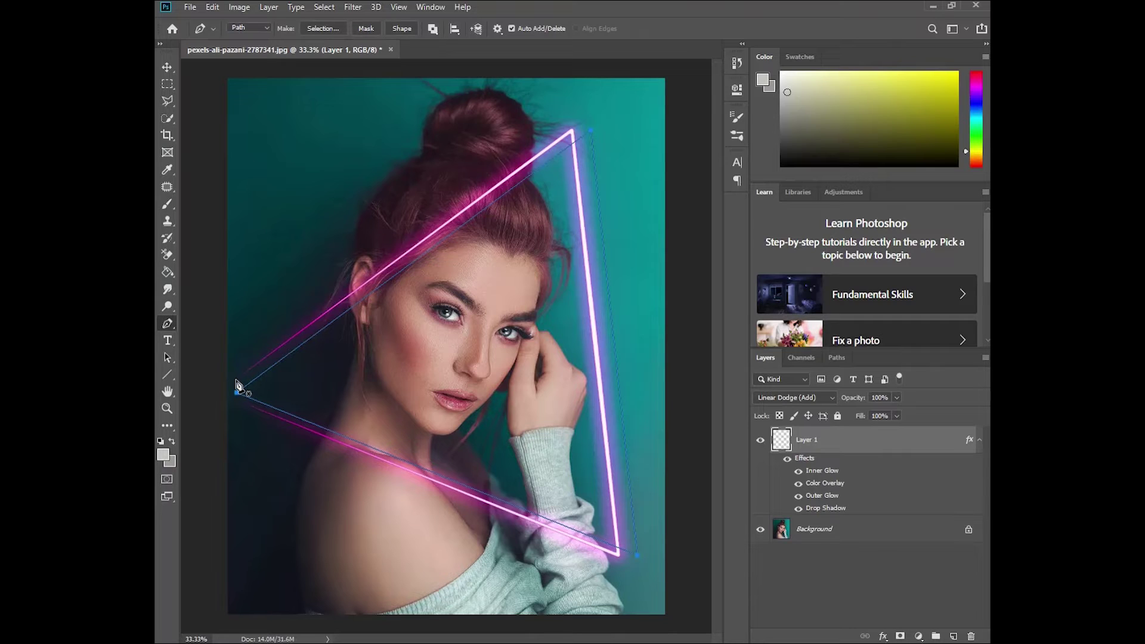
pyautogui.click(571, 131)
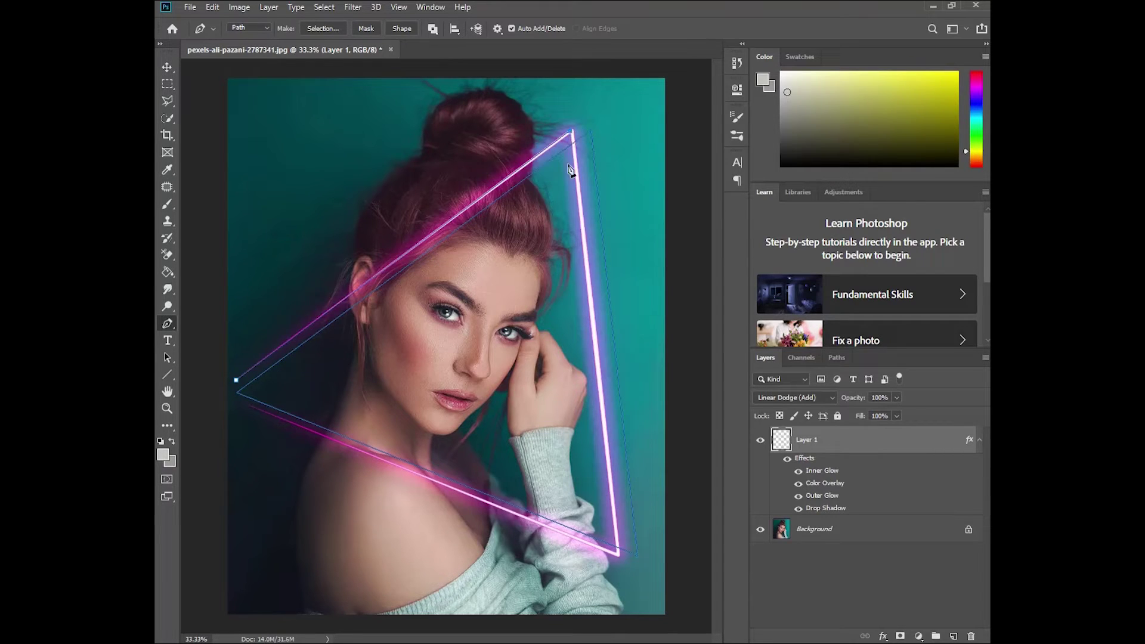
pyautogui.click(619, 554)
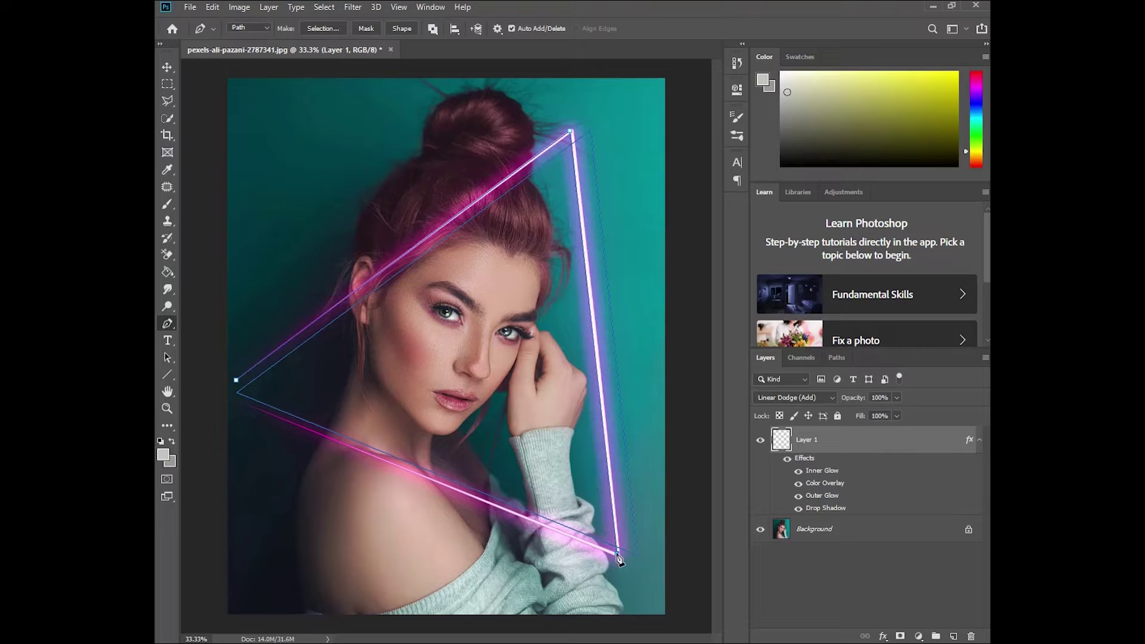
pyautogui.click(236, 382)
# Step: Stroke the new triangle subpath on a new layer with the Brush in saturated magenta, with Simulate Pressure enabled
pyautogui.hotkey('ctrl', 'shift', 'alt', 'n')
pyautogui.click(159, 450)
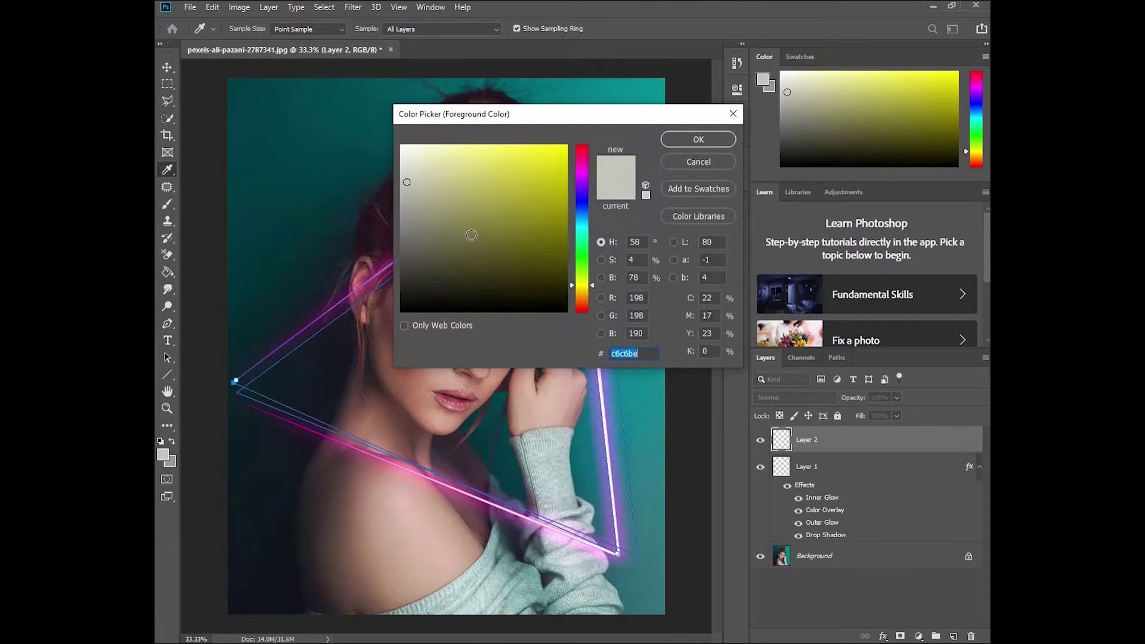
pyautogui.click(581, 171)
pyautogui.moveTo(556, 173); pyautogui.dragTo(565, 147)
pyautogui.click(692, 136)
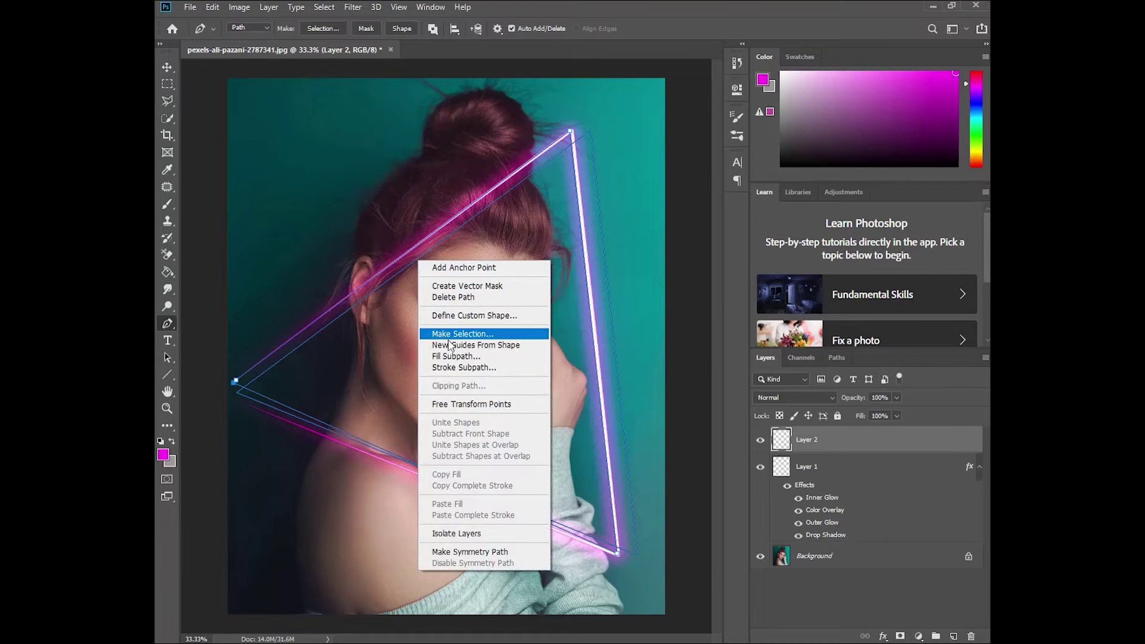
pyautogui.click(469, 367)
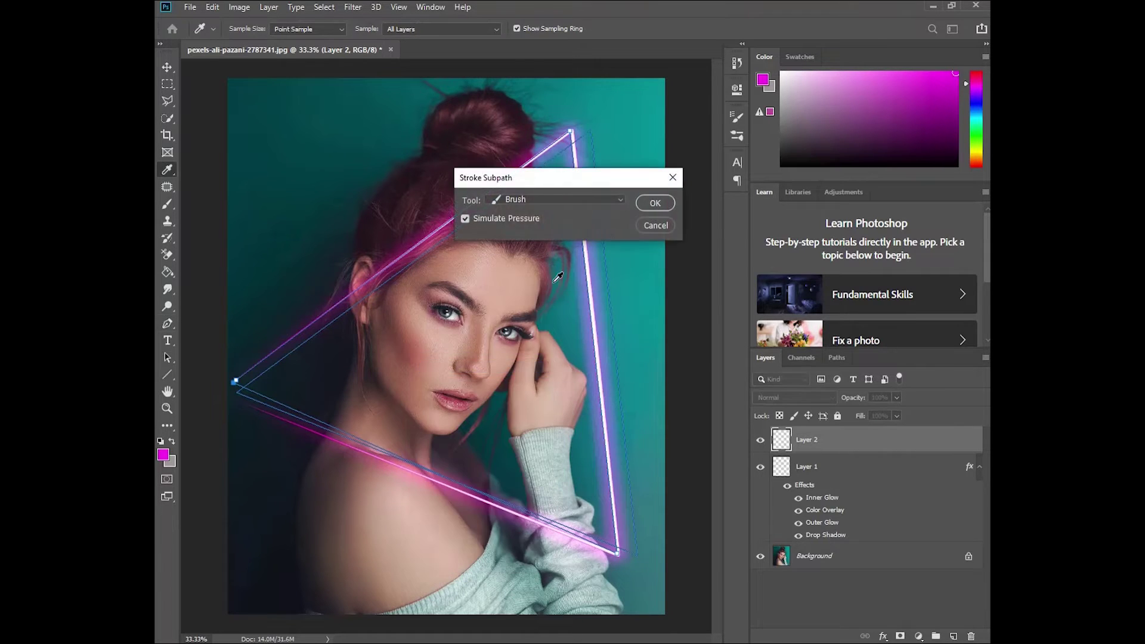
pyautogui.click(649, 205)
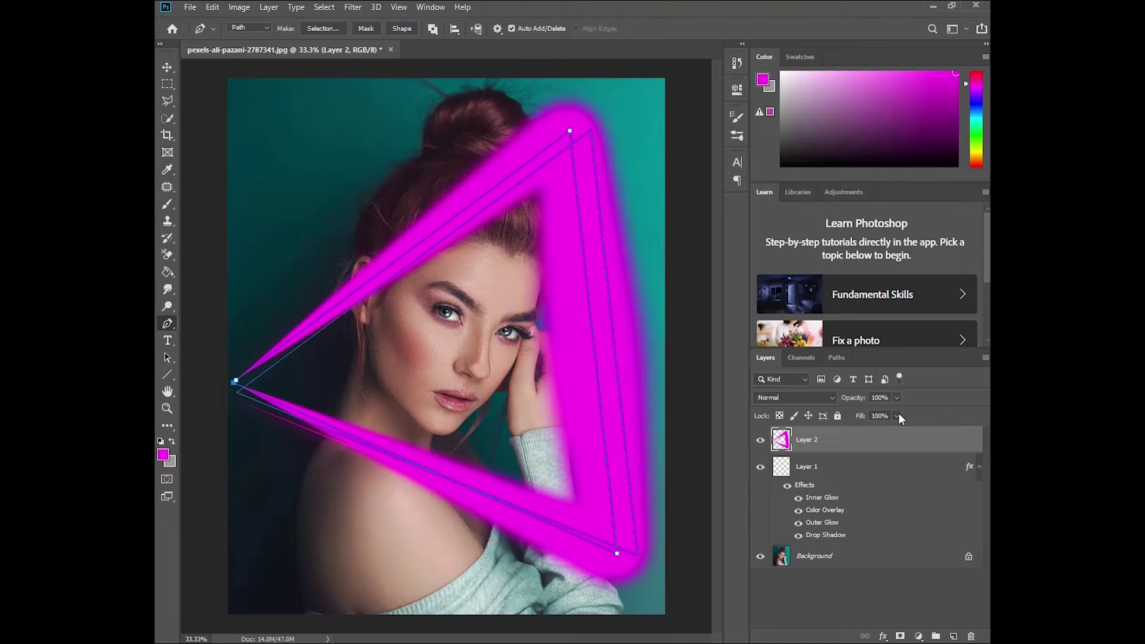
# Step: Lower the magenta stroke layer's opacity to 21% and group it with the neon triangle layer
pyautogui.click(896, 395)
pyautogui.click(841, 410)
pyautogui.moveTo(842, 412); pyautogui.dragTo(842, 413)
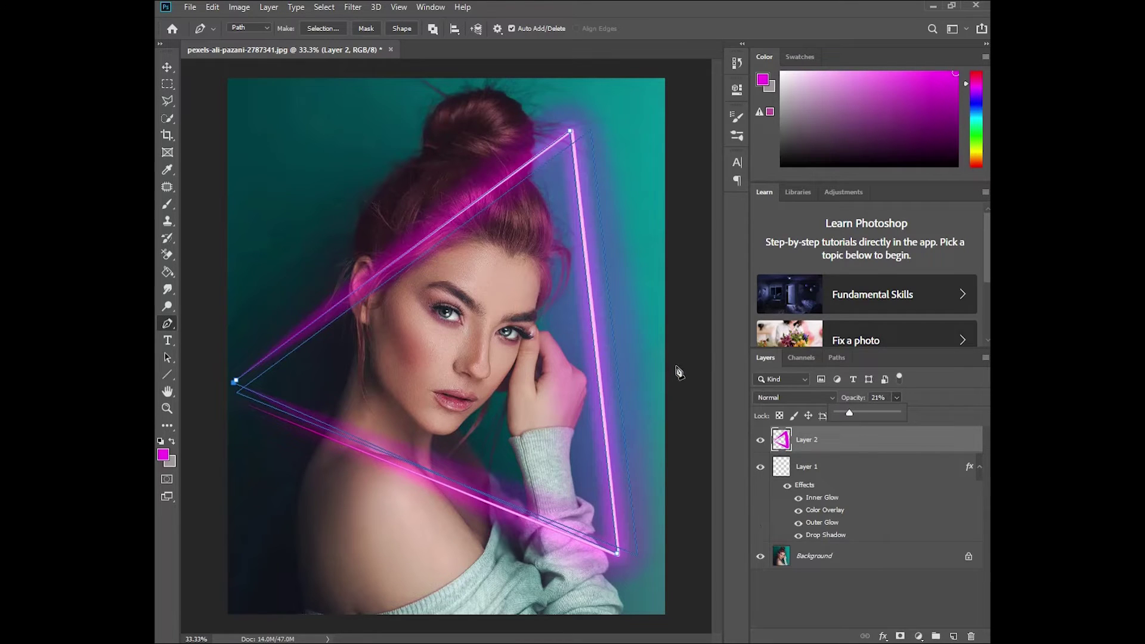
pyautogui.press('v')
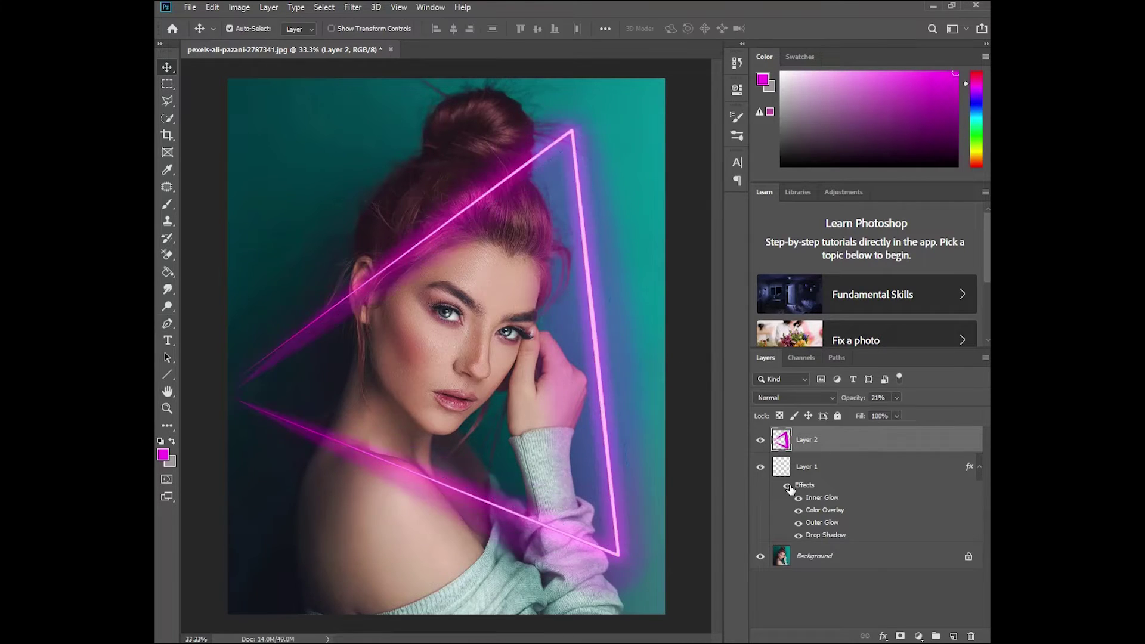
pyautogui.hotkey('ctrl', 'g')
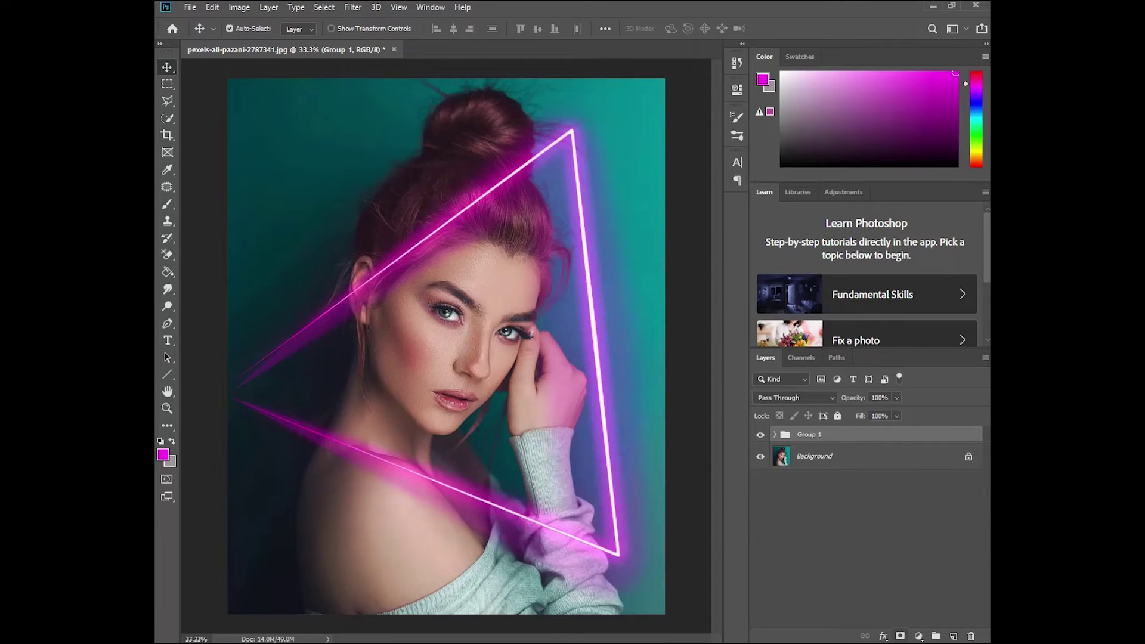
# Step: Select the woman on the Background layer with Select Subject, add a layer mask to the group from that selection and invert it
pyautogui.click(794, 458)
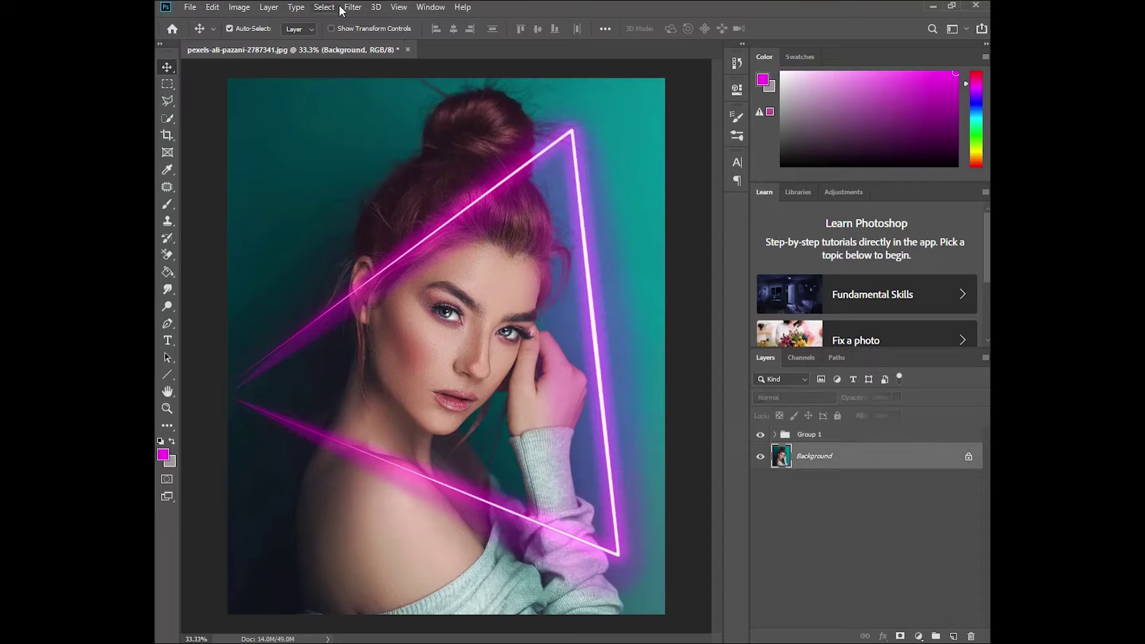
pyautogui.click(323, 8)
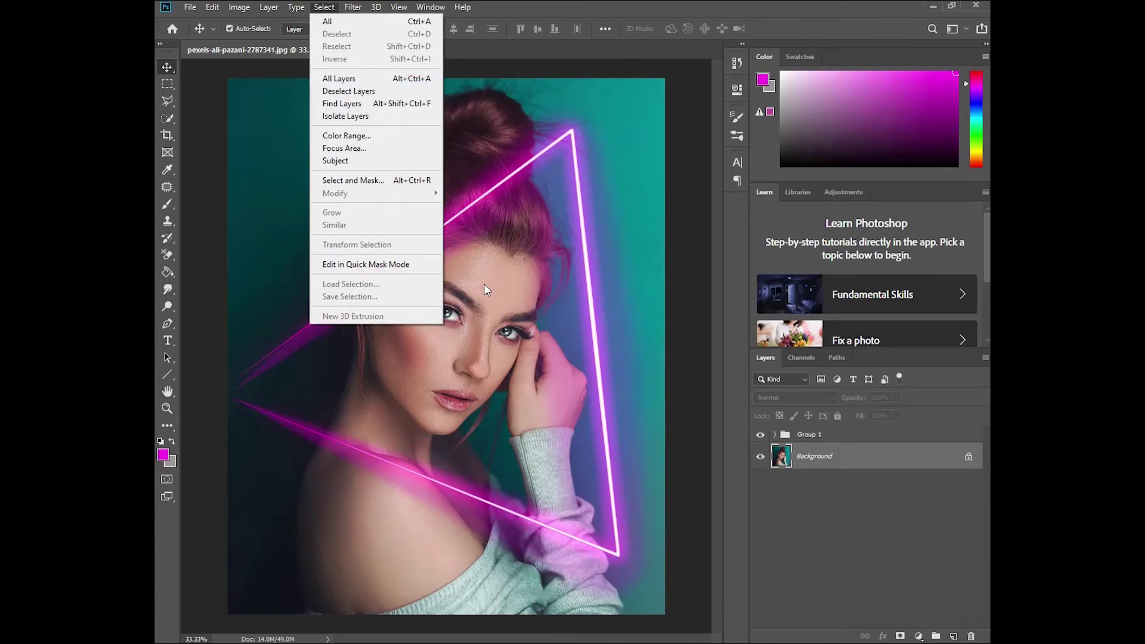
pyautogui.click(370, 162)
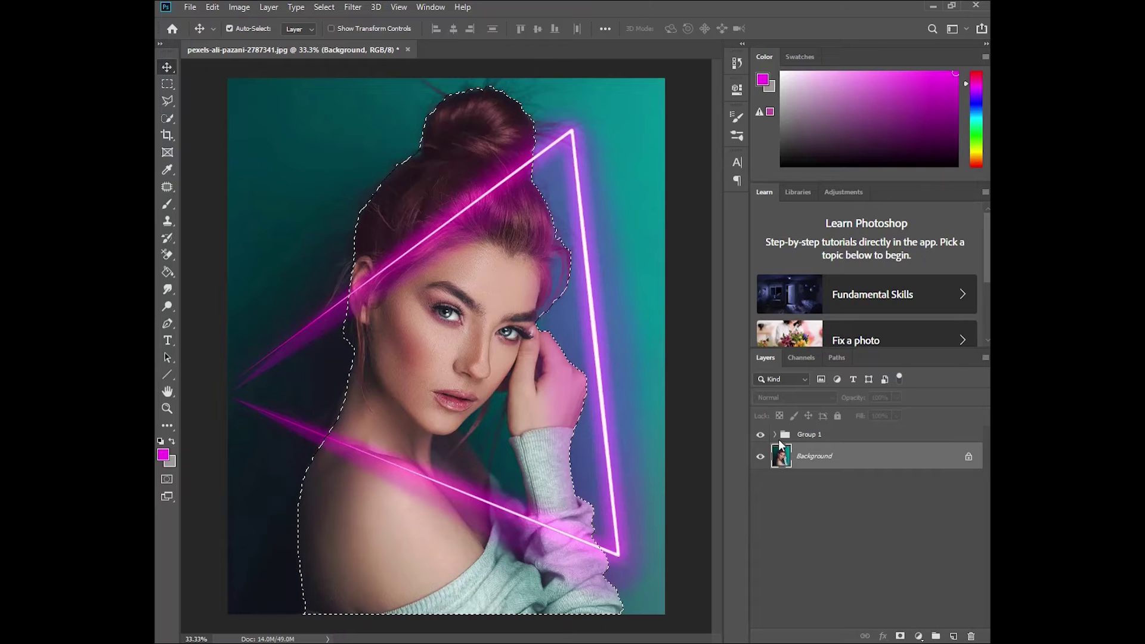
pyautogui.click(825, 437)
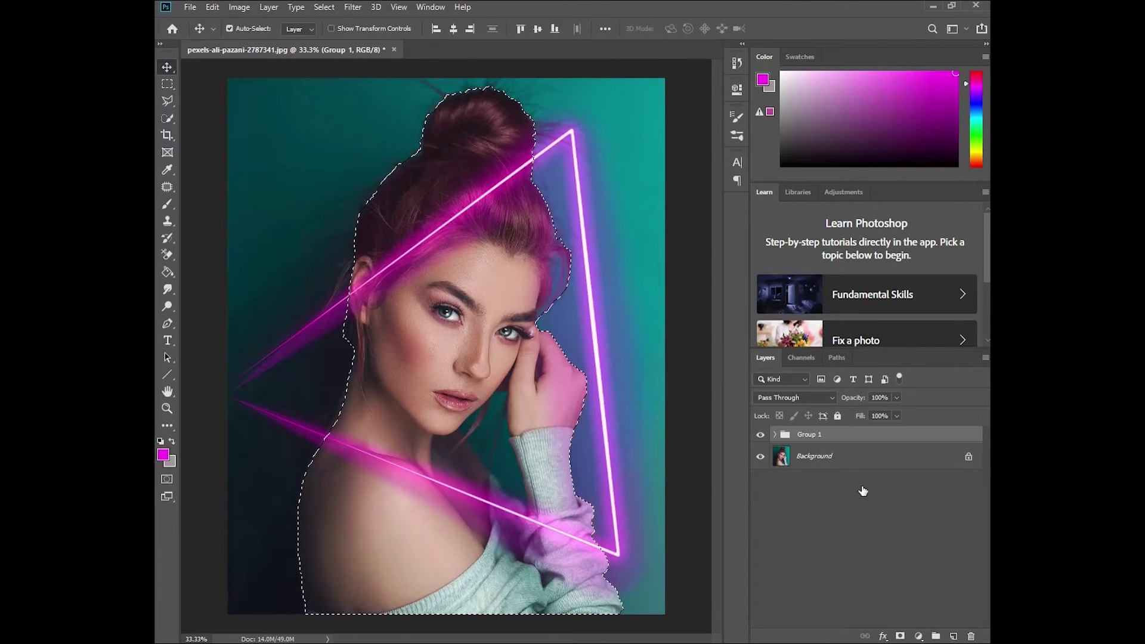
pyautogui.click(900, 636)
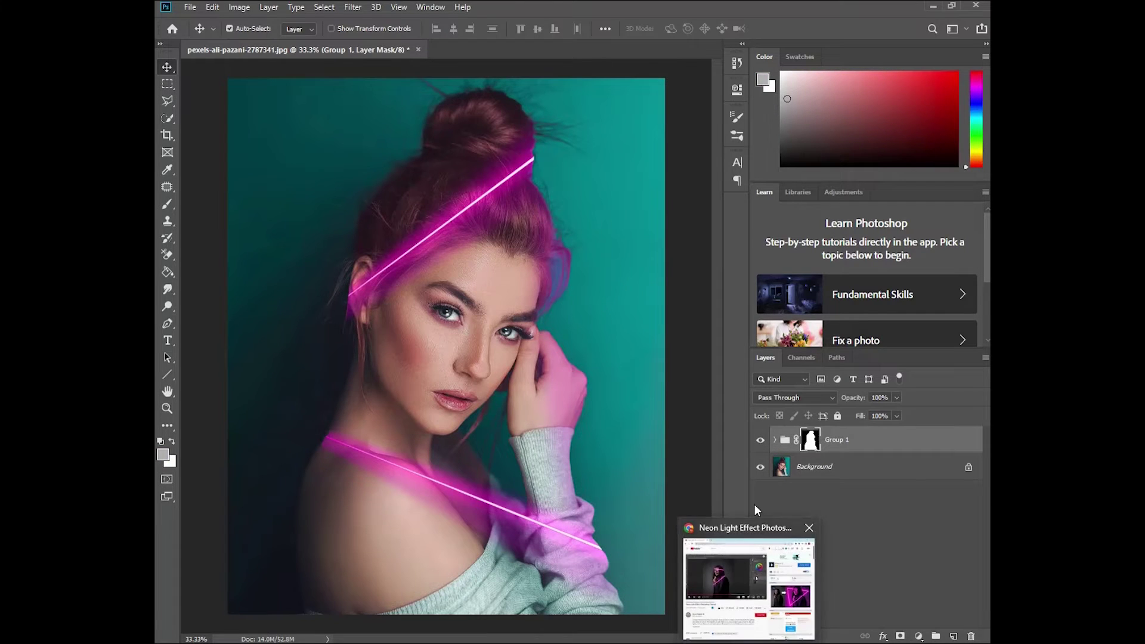
pyautogui.press('ctrl')
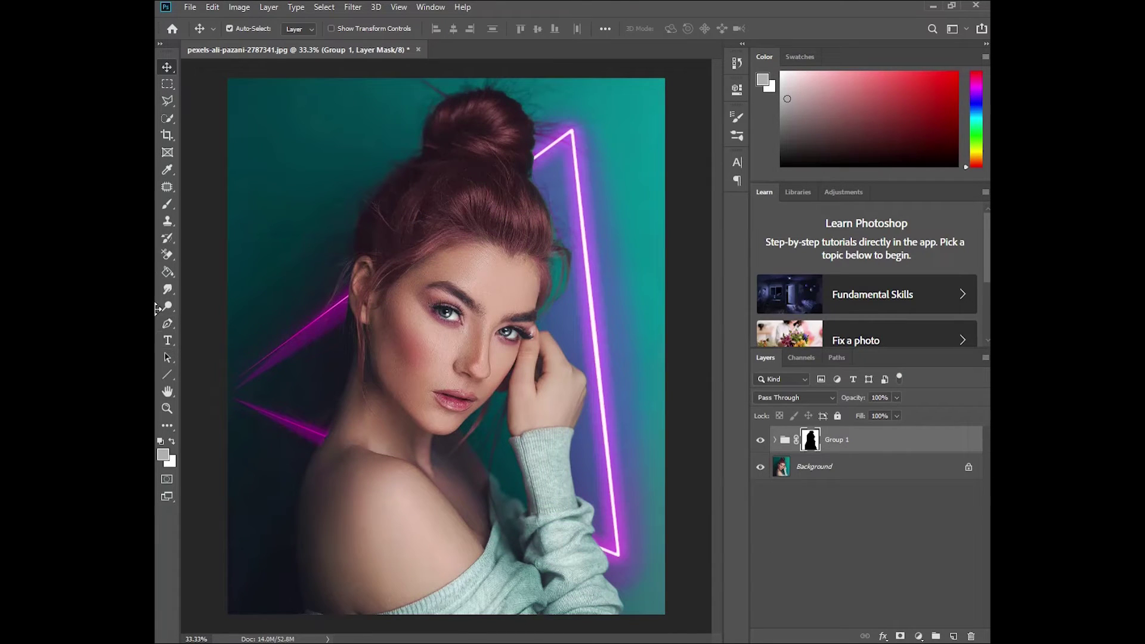
# Step: Paint white with the Brush on the group's mask along the triangle's lower edge so the neon crosses her shoulder and arm
pyautogui.click(167, 204)
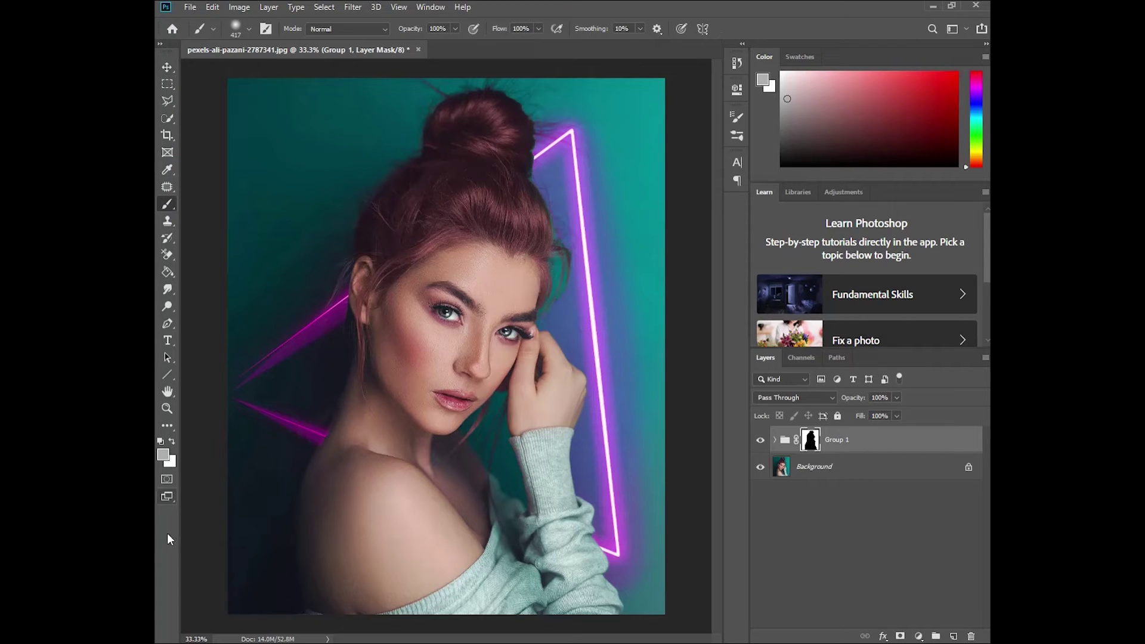
pyautogui.click(163, 456)
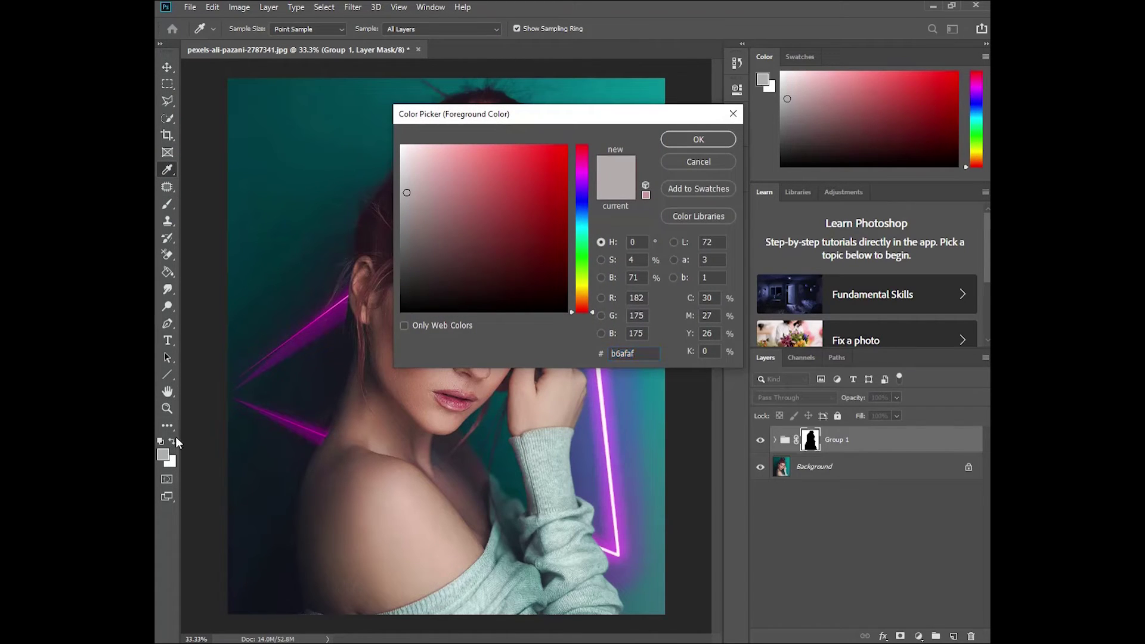
pyautogui.click(728, 135)
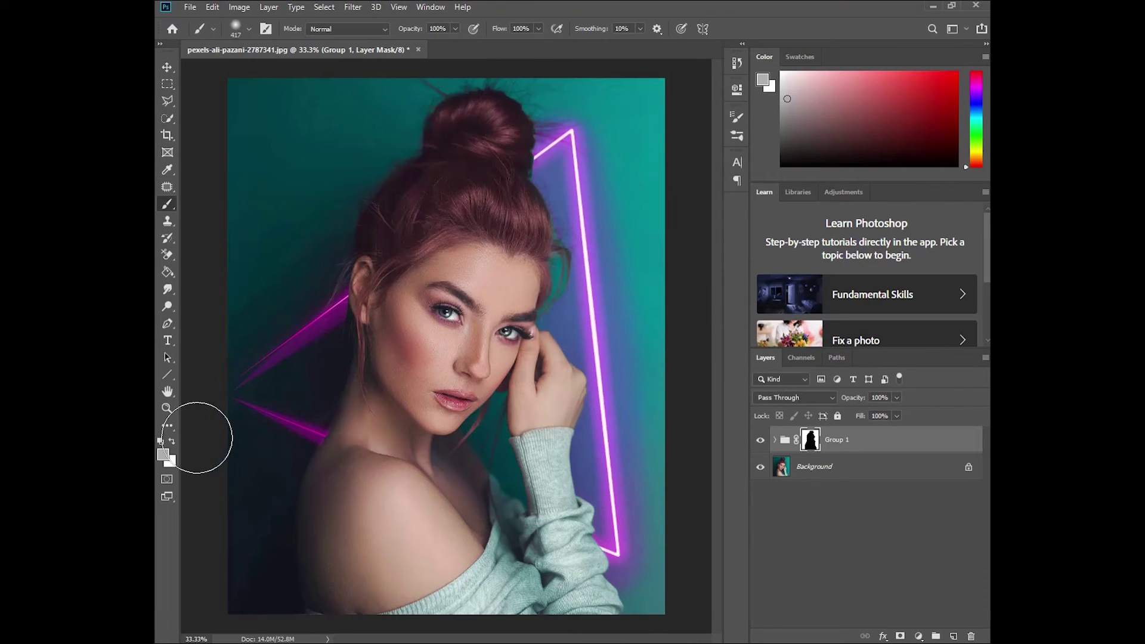
pyautogui.click(172, 441)
pyautogui.click(172, 442)
pyautogui.press('d')
pyautogui.click(174, 441)
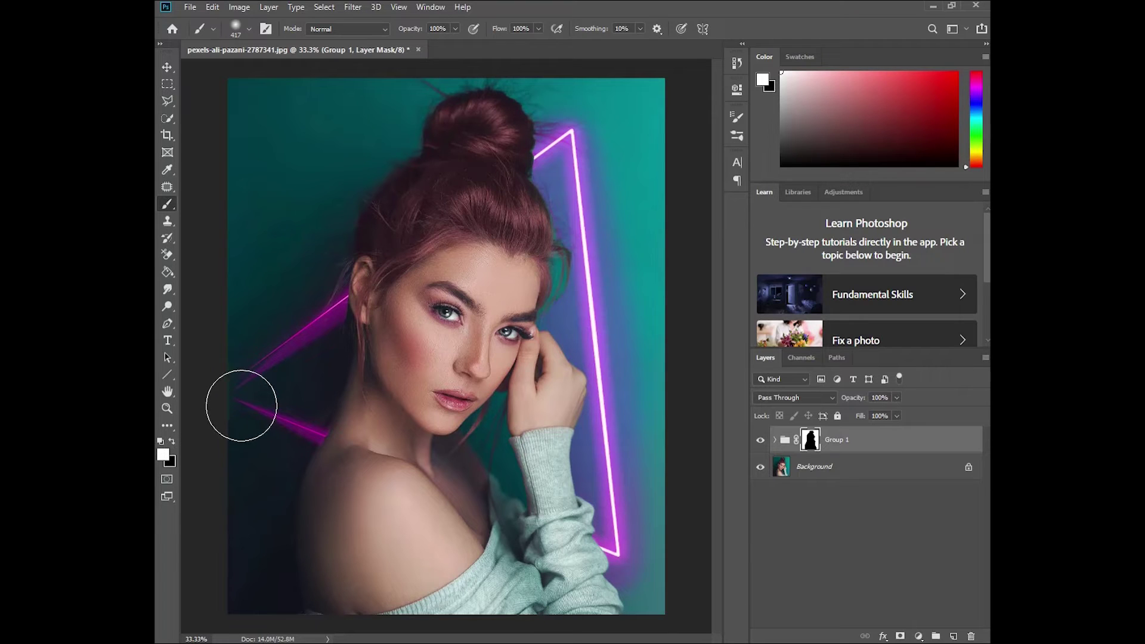
pyautogui.moveTo(238, 404)
pyautogui.mouseDown()
pyautogui.moveTo(569, 543)
pyautogui.moveTo(531, 540)
pyautogui.mouseUp()
pyautogui.moveTo(369, 477)
pyautogui.mouseDown()
pyautogui.moveTo(289, 439)
pyautogui.moveTo(522, 519)
pyautogui.moveTo(325, 457)
pyautogui.moveTo(428, 481)
pyautogui.mouseUp()
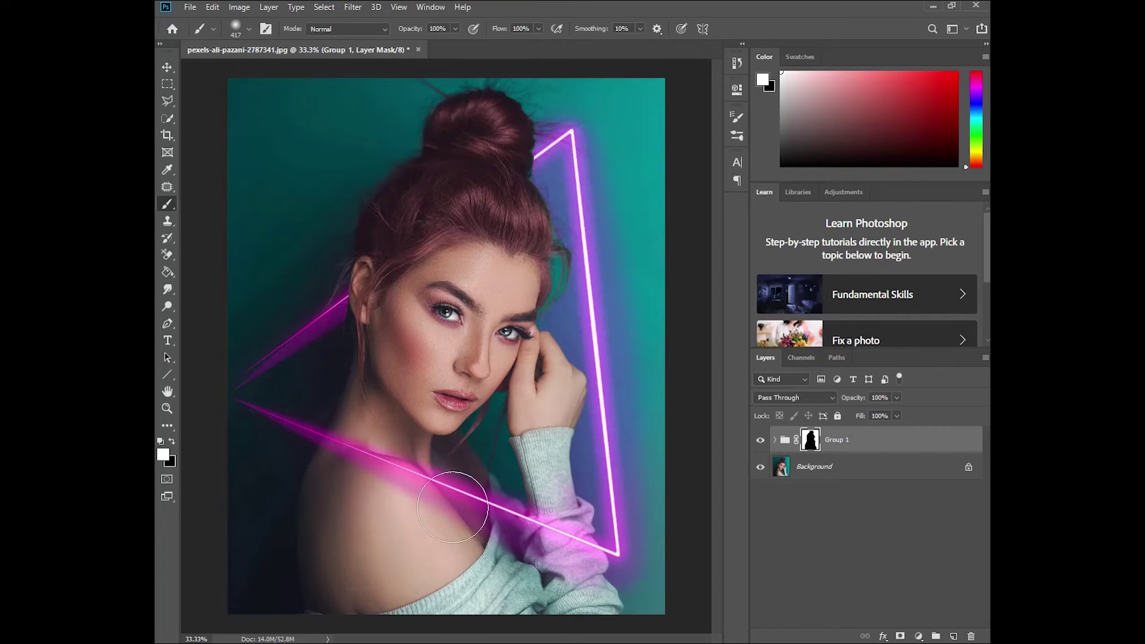
pyautogui.click(167, 67)
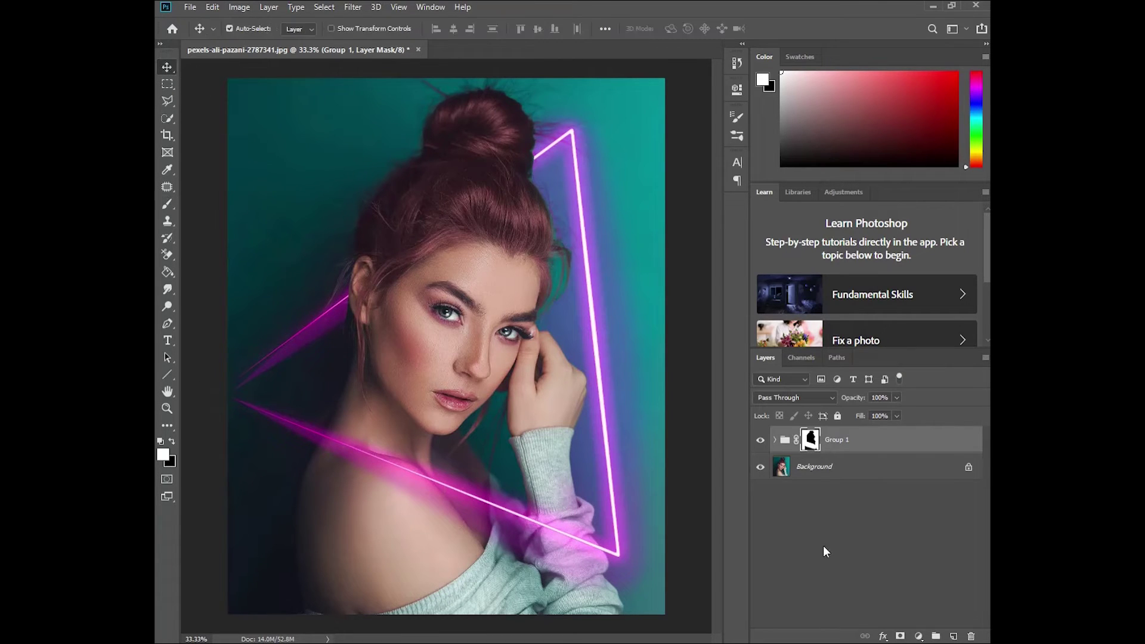
# Step: Add a colorized Hue/Saturation adjustment layer above the group with Hue 309 and Saturation 72
pyautogui.click(919, 637)
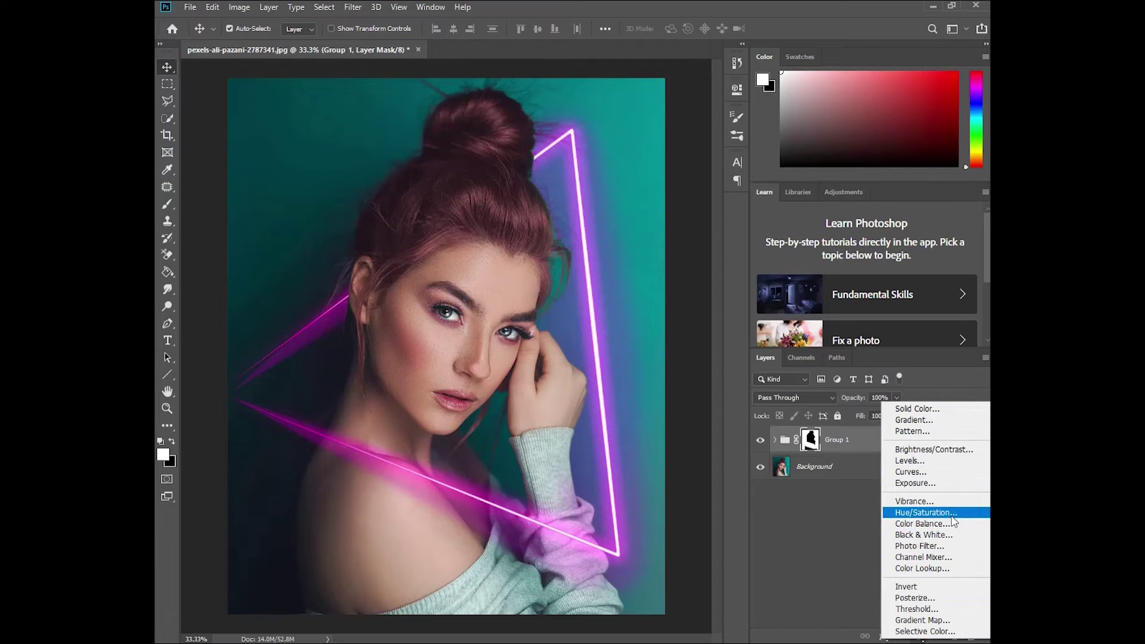
pyautogui.click(945, 513)
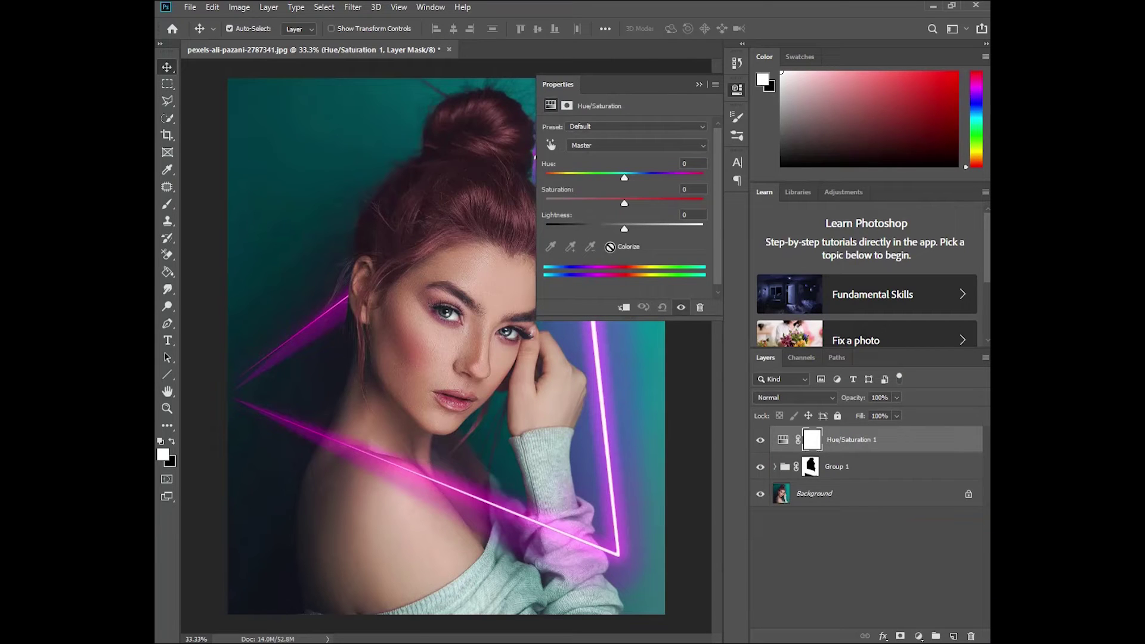
pyautogui.click(611, 247)
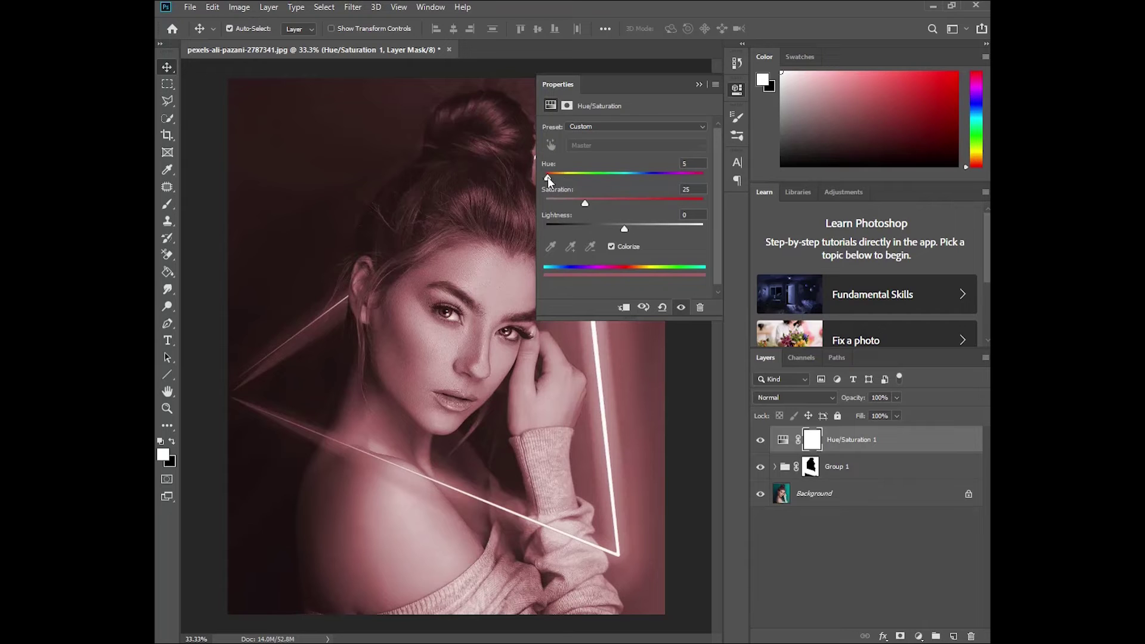
pyautogui.moveTo(547, 182); pyautogui.dragTo(682, 181)
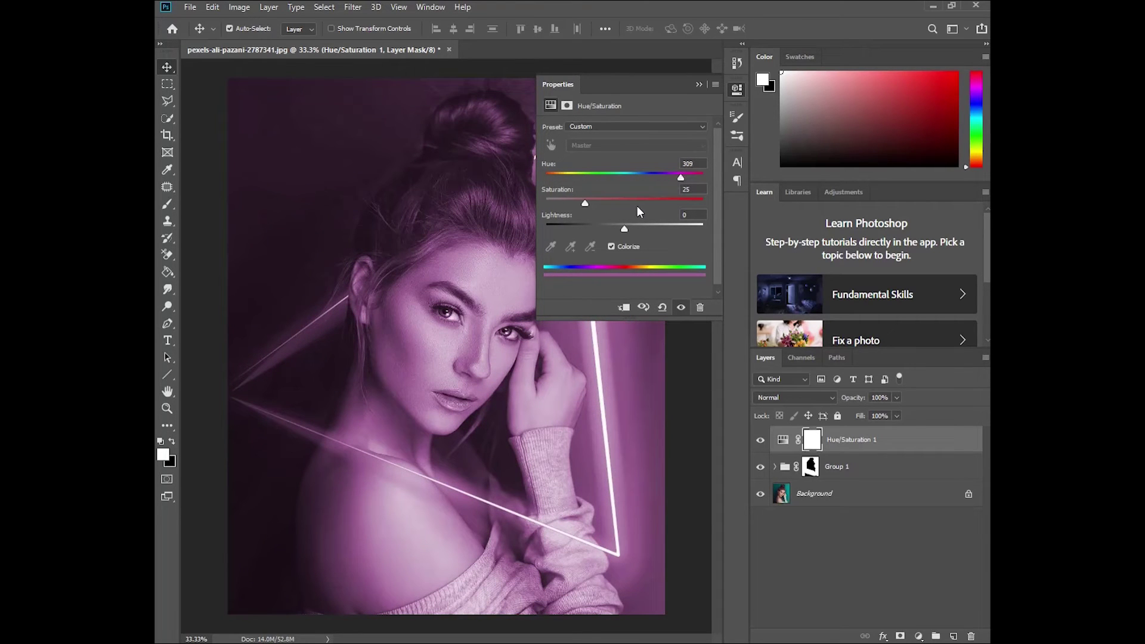
pyautogui.moveTo(588, 203); pyautogui.dragTo(547, 203)
pyautogui.moveTo(591, 201); pyautogui.dragTo(668, 204)
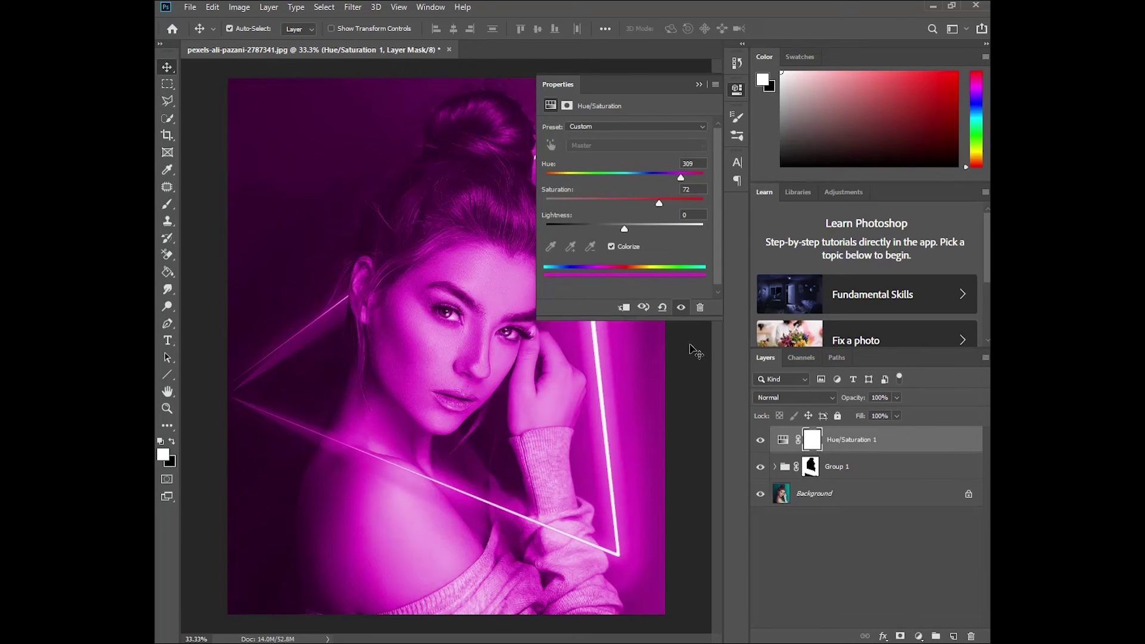
pyautogui.click(706, 336)
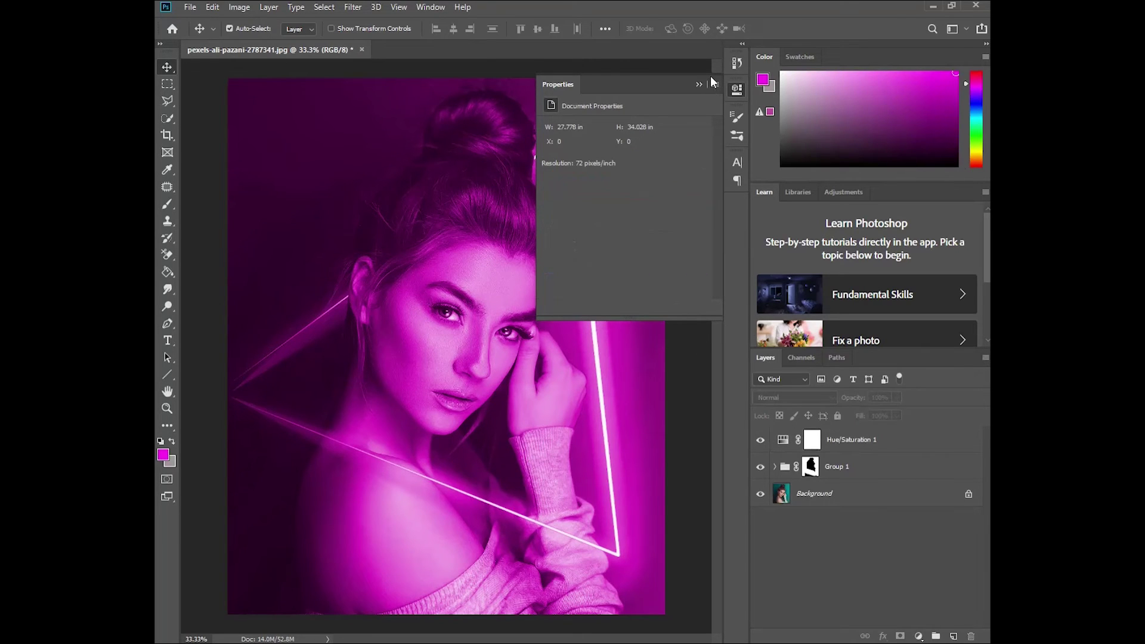
pyautogui.click(699, 84)
# Step: Add Brightness/Contrast and Color Balance adjustment layers, and set the Color Balance midtones to Cyan–Red -65 and Magenta–Green -34
pyautogui.click(919, 637)
pyautogui.click(913, 416)
pyautogui.click(918, 636)
pyautogui.click(913, 498)
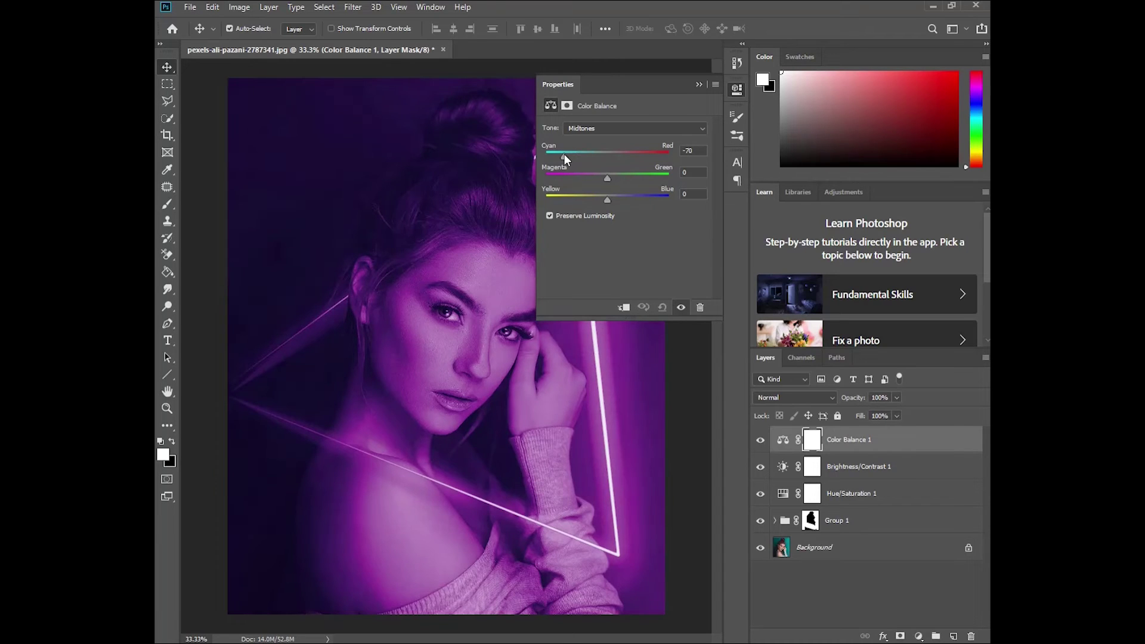
pyautogui.moveTo(565, 154); pyautogui.dragTo(612, 200)
pyautogui.click(606, 179)
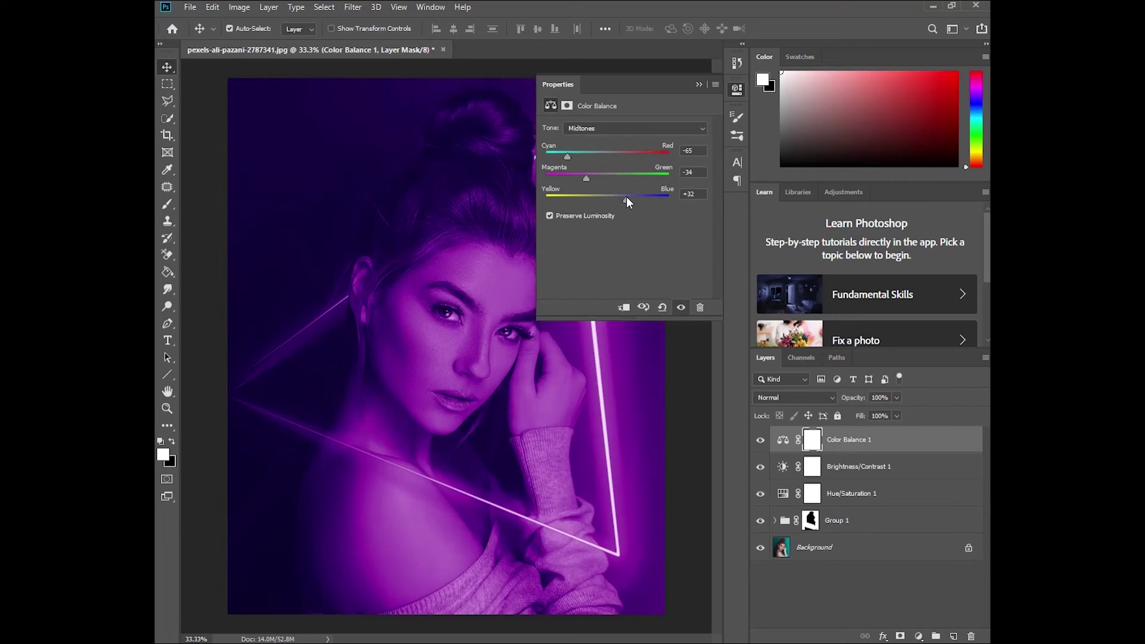
# Step: Try the midtones' Yellow–Blue balance at -70, +100 and -100
pyautogui.moveTo(625, 197); pyautogui.dragTo(586, 199)
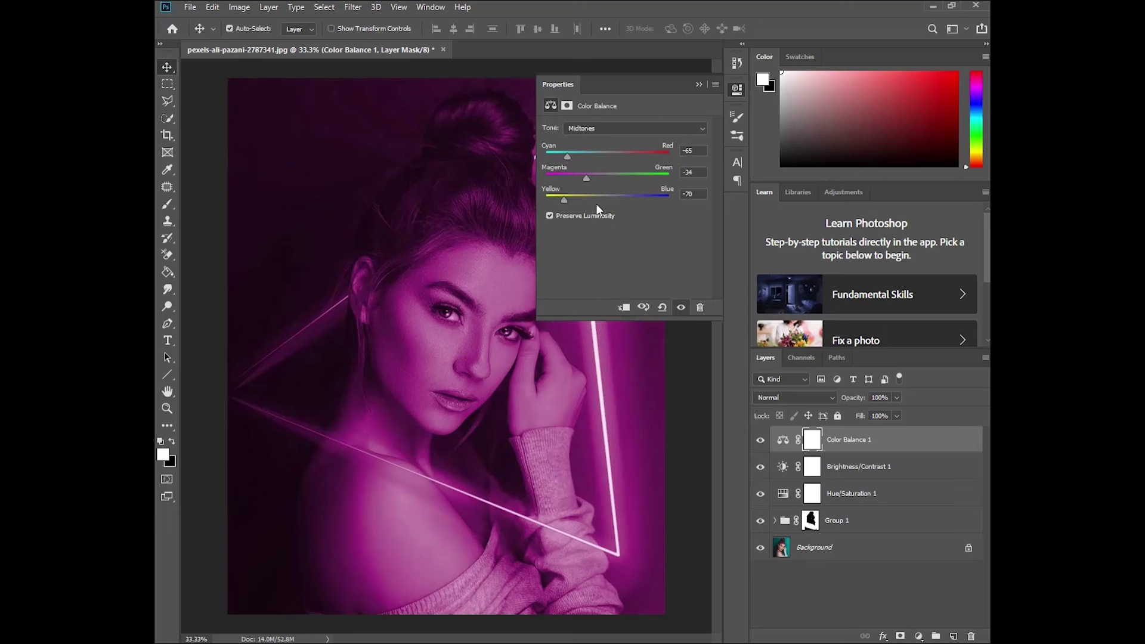
pyautogui.moveTo(564, 198); pyautogui.dragTo(635, 197)
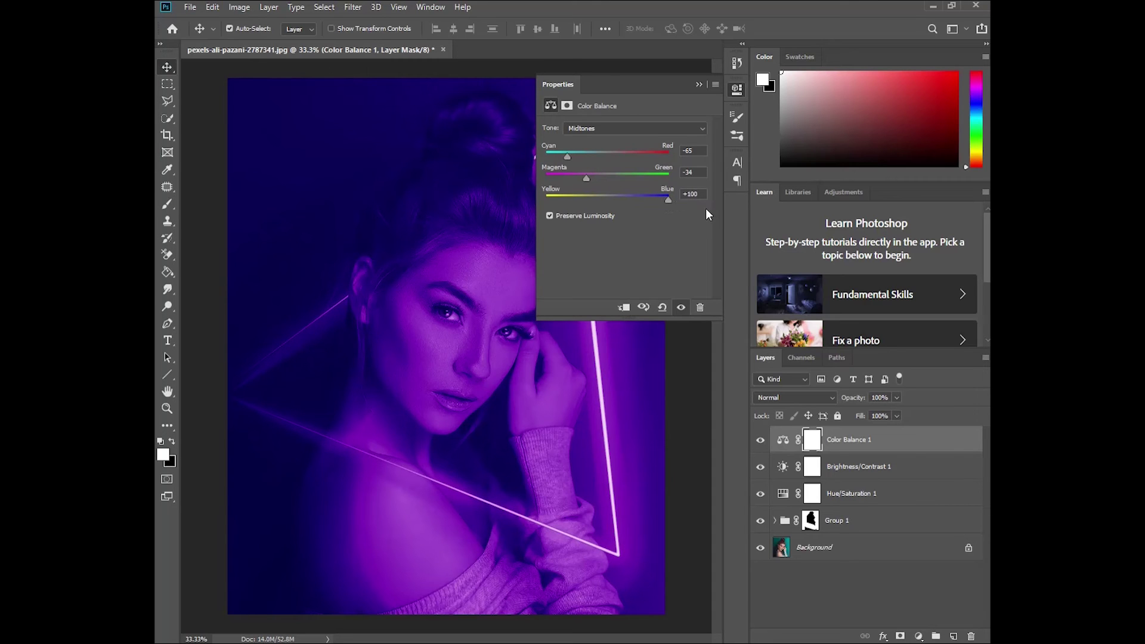
pyautogui.moveTo(668, 199); pyautogui.dragTo(545, 200)
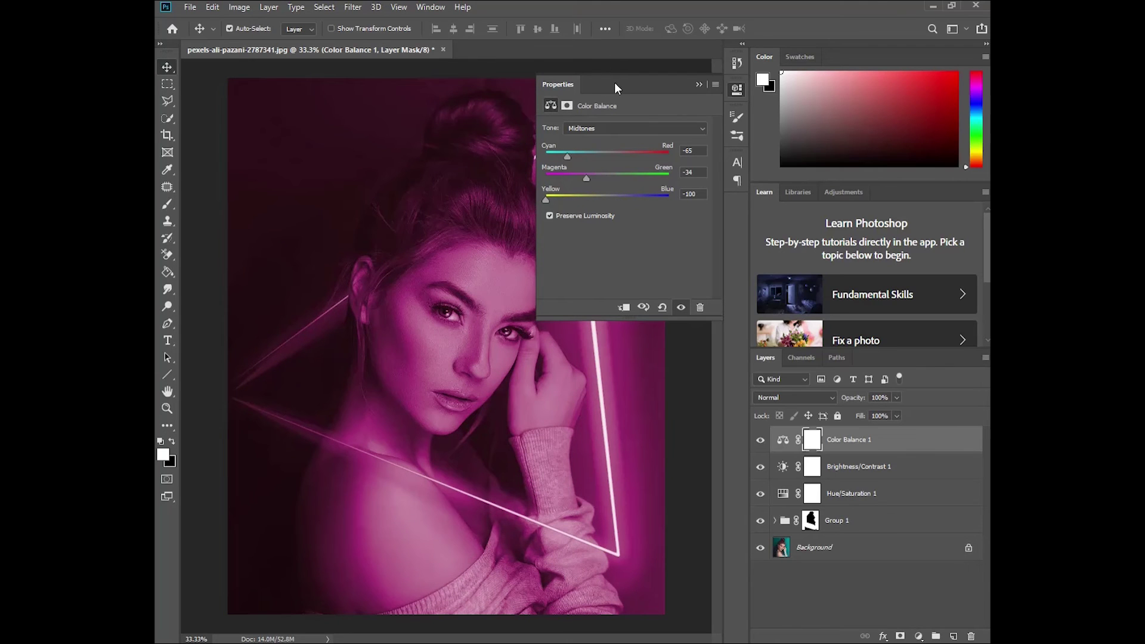
# Step: Set the midtones' Yellow–Blue balance to +21, shift Cyan–Red slightly further toward cyan, and close the Color Balance settings
pyautogui.moveTo(614, 82); pyautogui.dragTo(667, 84)
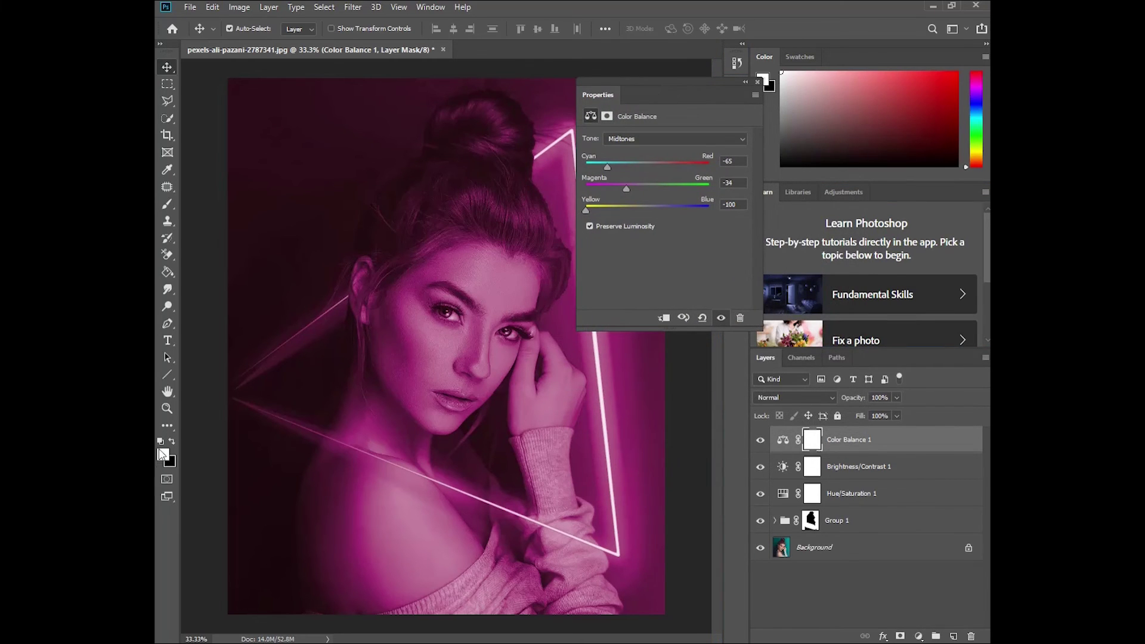
pyautogui.click(167, 391)
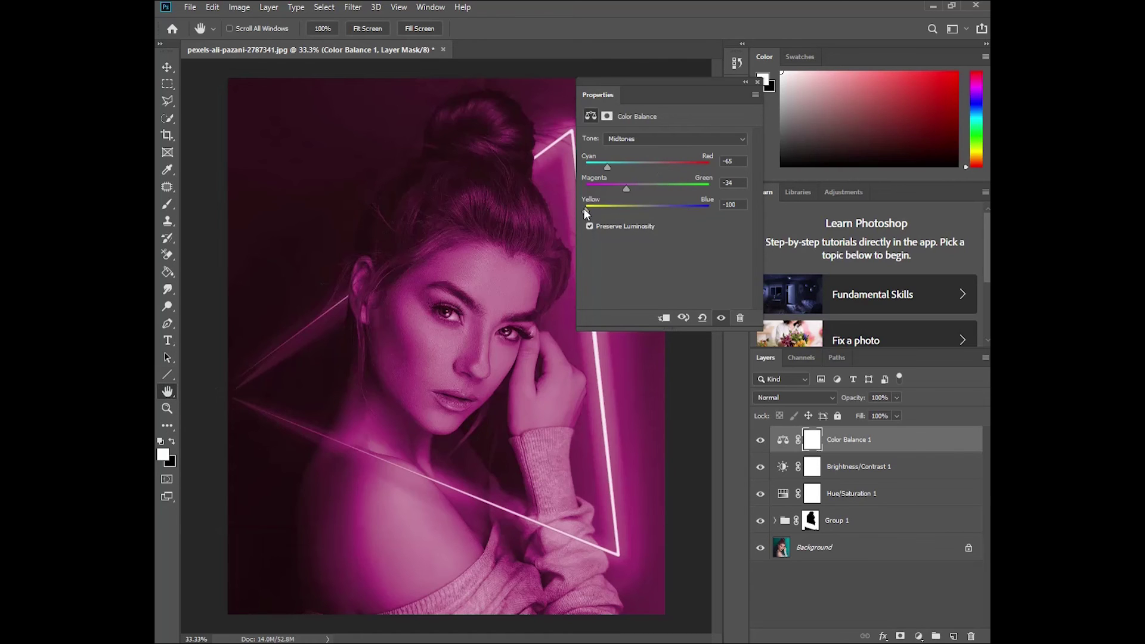
pyautogui.moveTo(586, 210); pyautogui.dragTo(644, 209)
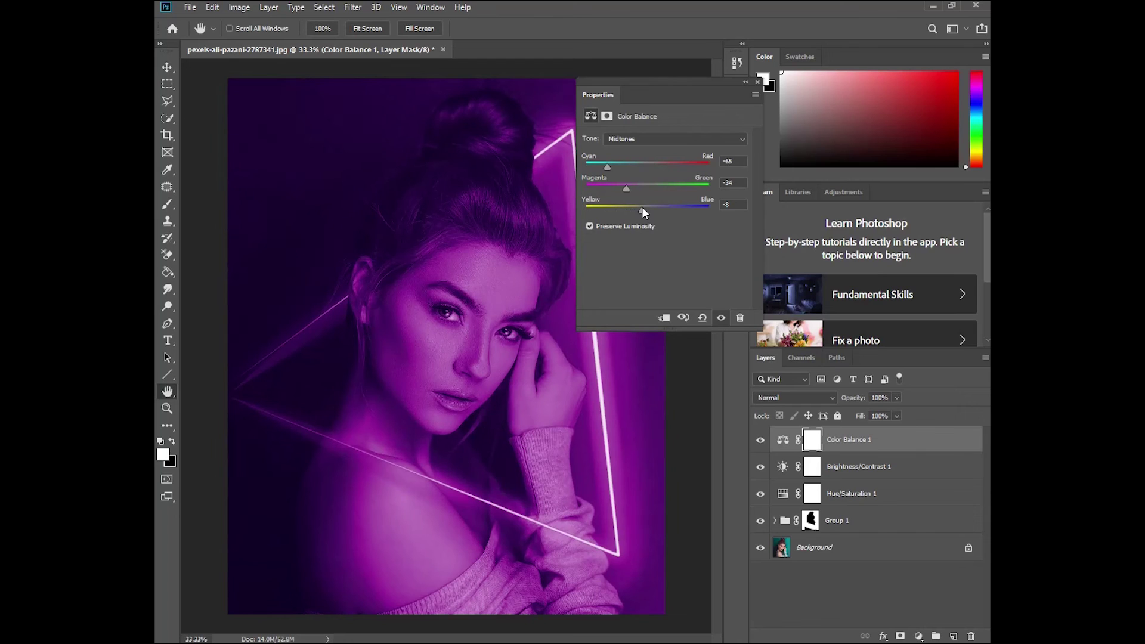
pyautogui.moveTo(642, 208); pyautogui.dragTo(665, 204)
pyautogui.moveTo(607, 164); pyautogui.dragTo(598, 166)
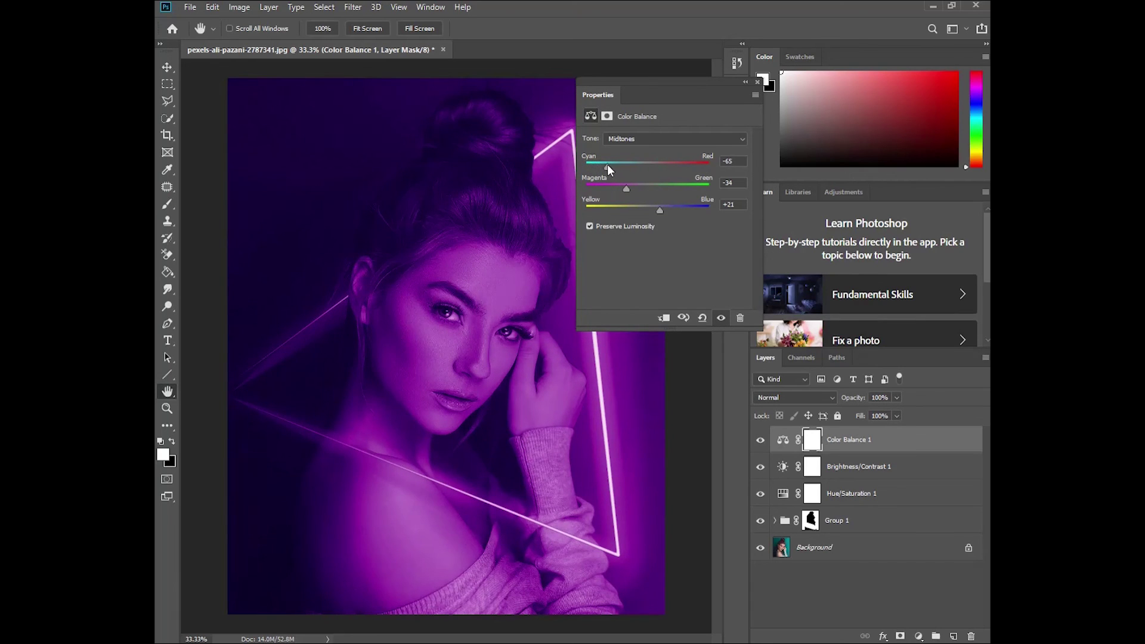
pyautogui.click(746, 83)
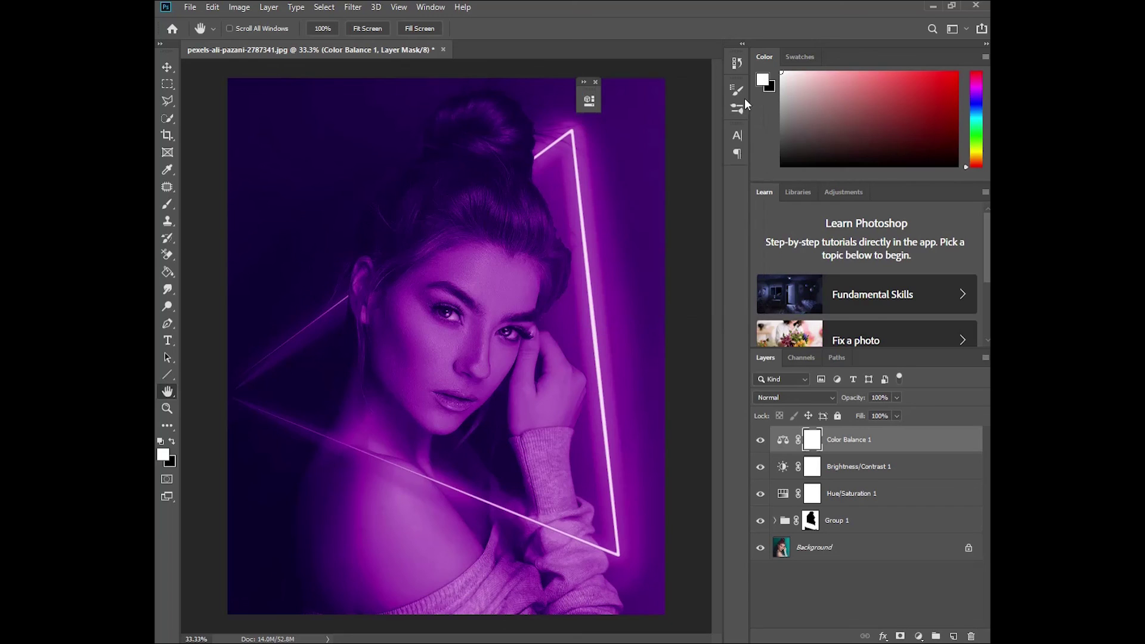
pyautogui.click(596, 82)
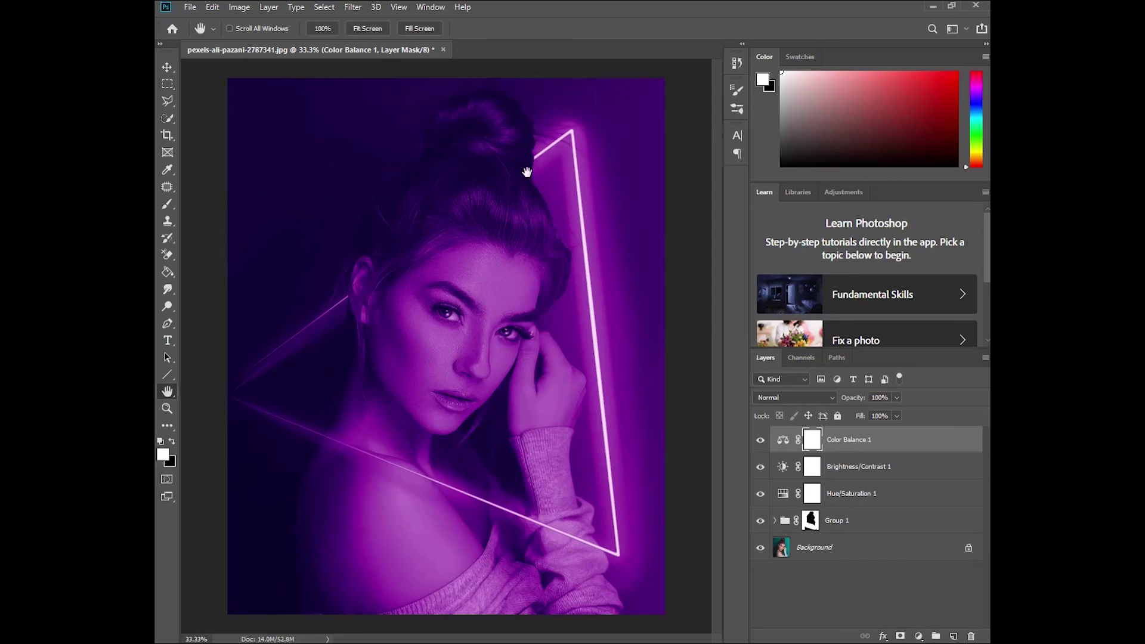